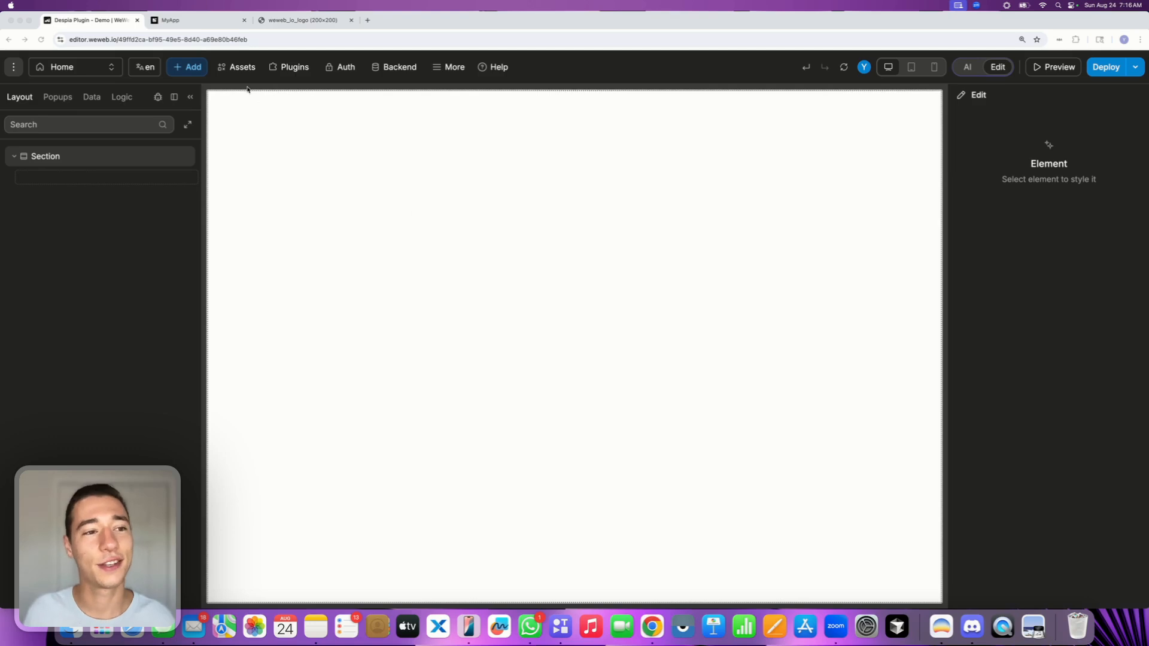
Open the asset library and review which libraries are added to and available for the project
left_click(239, 67)
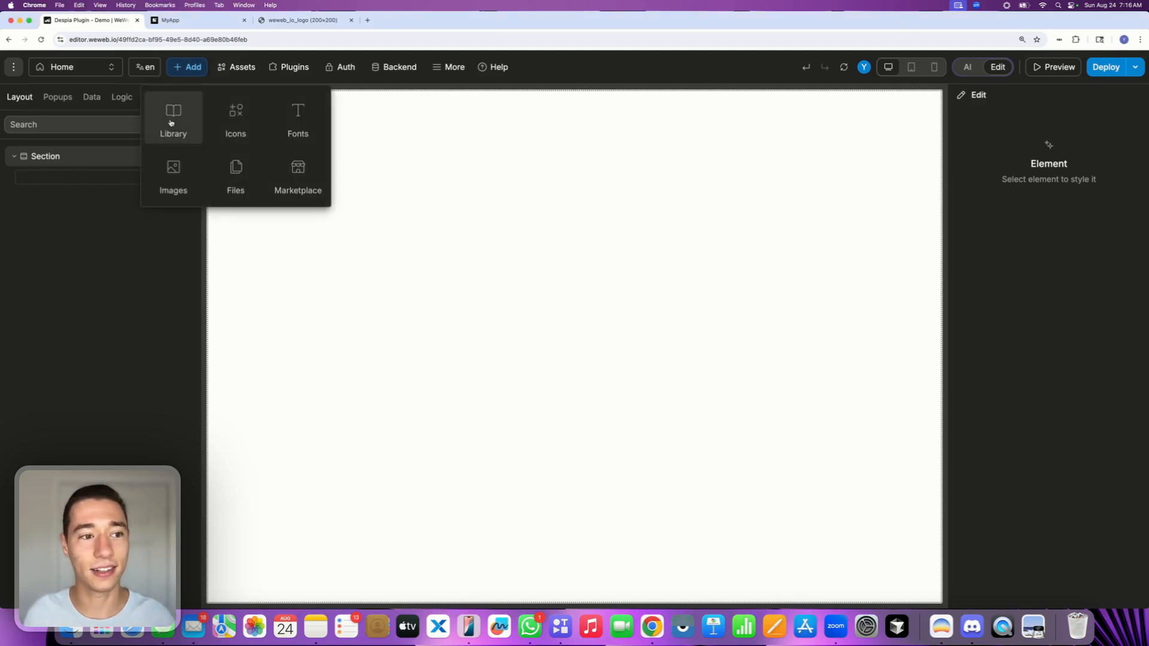
left_click(173, 122)
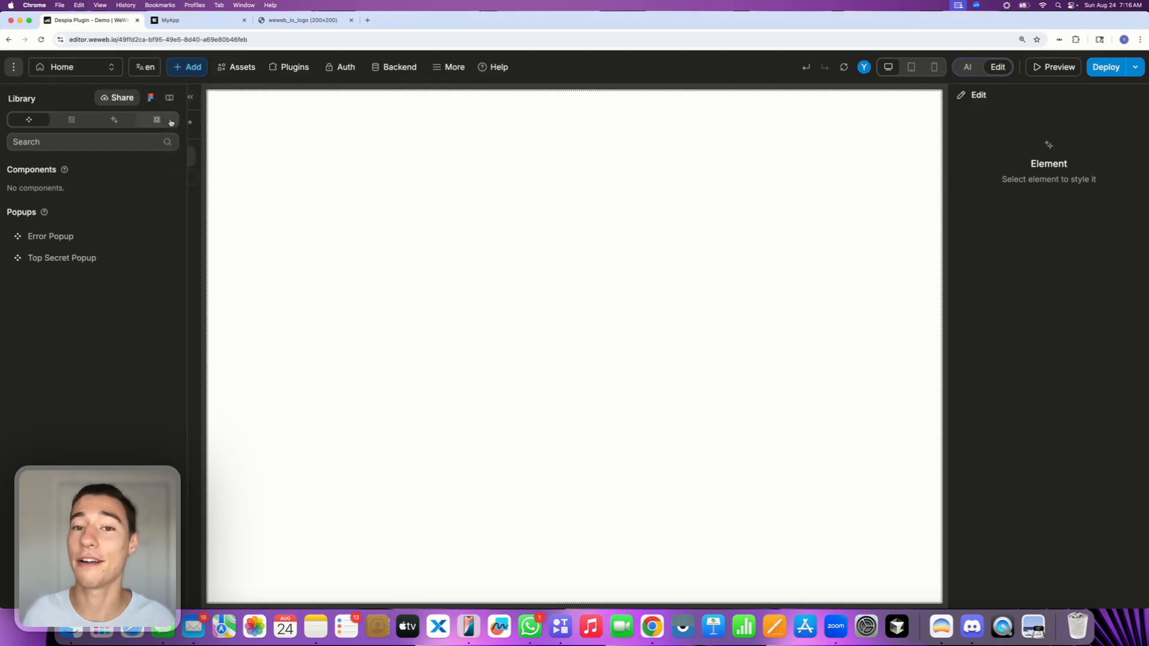
left_click(170, 99)
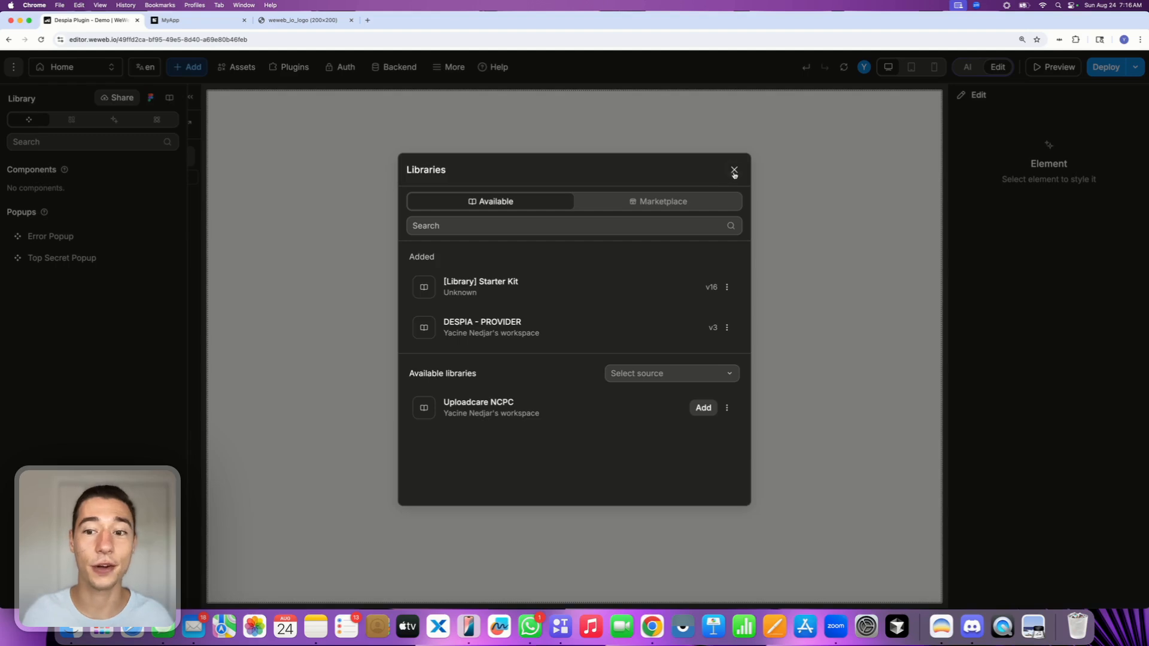
left_click(734, 170)
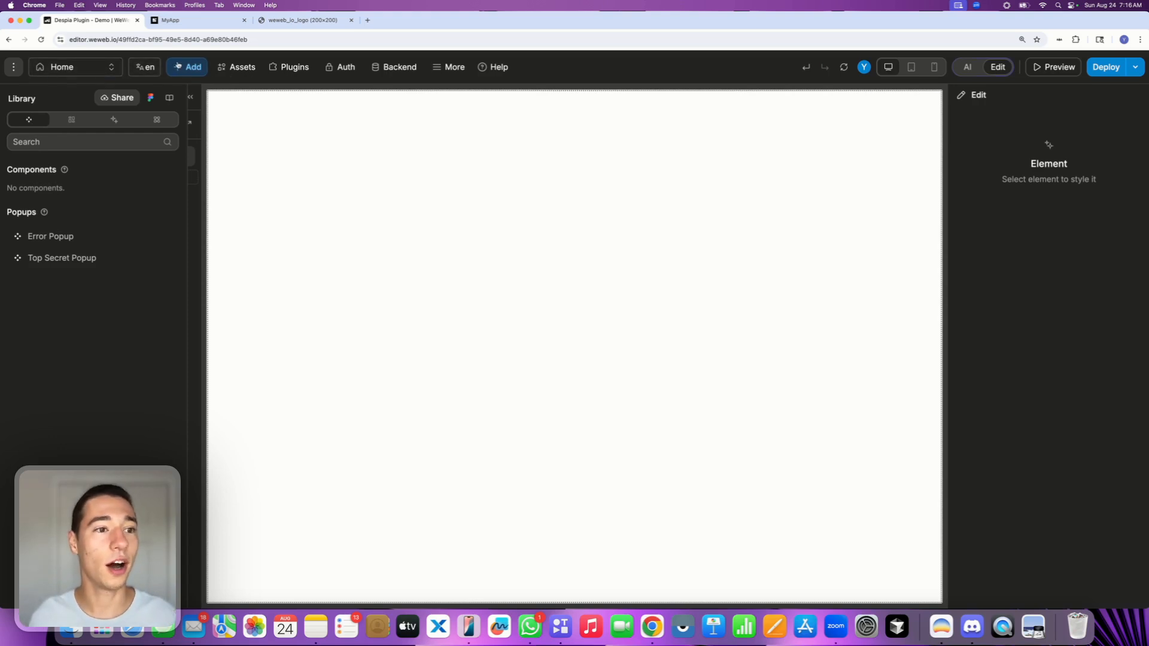
Add the Despia Plugin component from the DESPIA - PROVIDER library to the page's section and select it
left_click(178, 66)
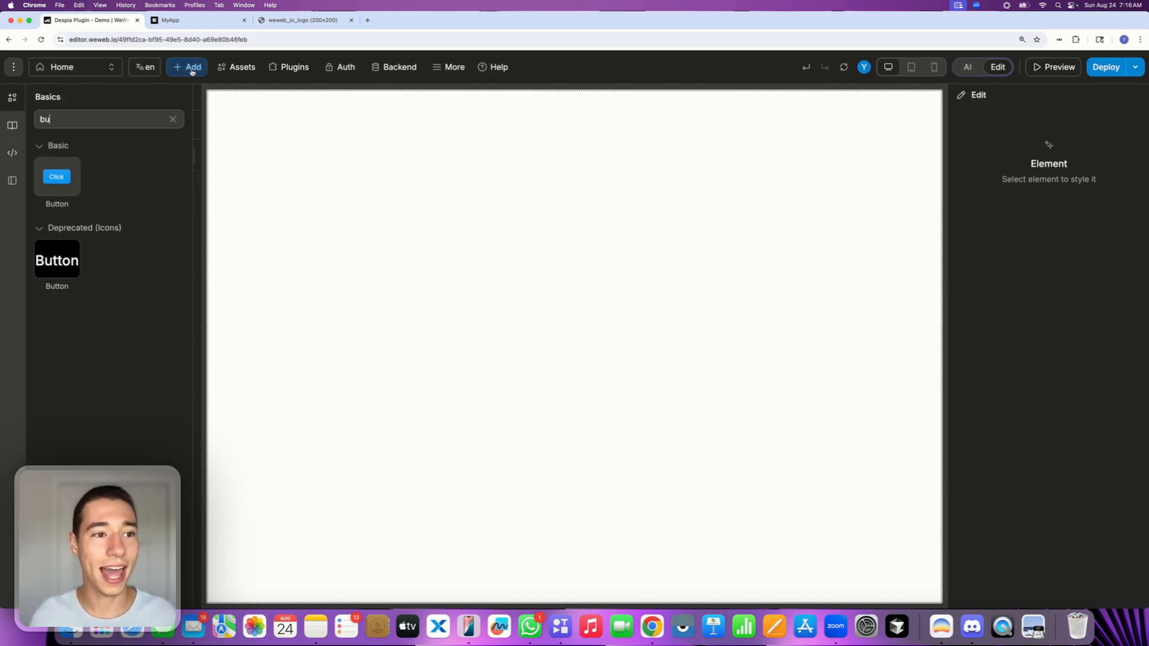
left_click(12, 126)
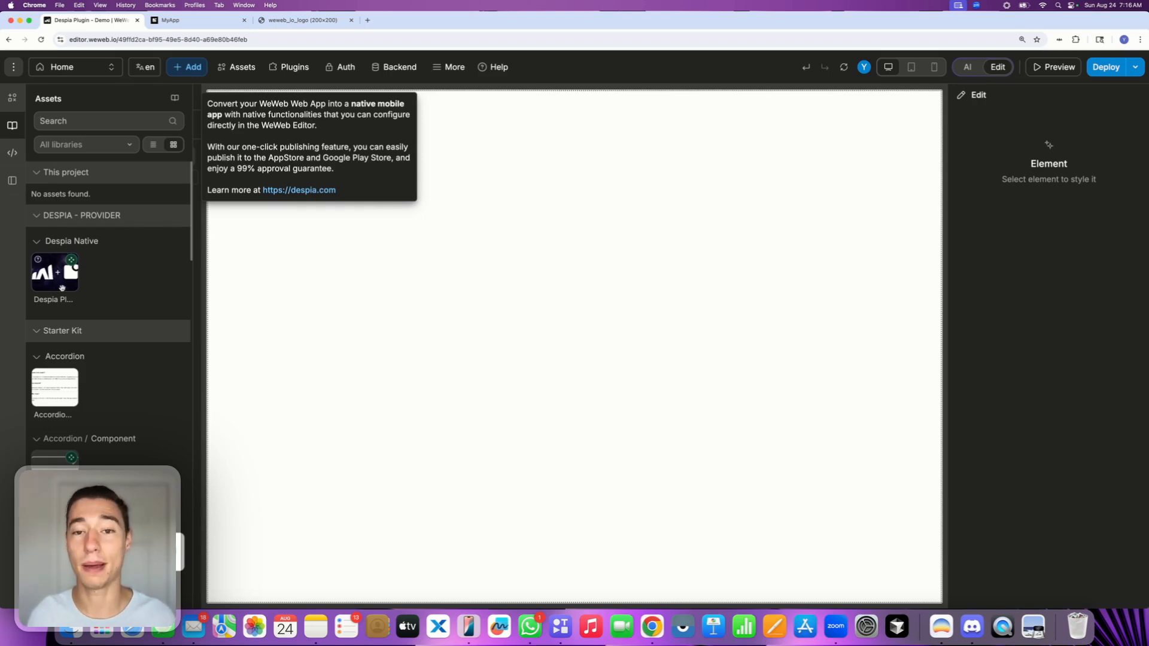
left_click_drag(53, 283, 420, 104)
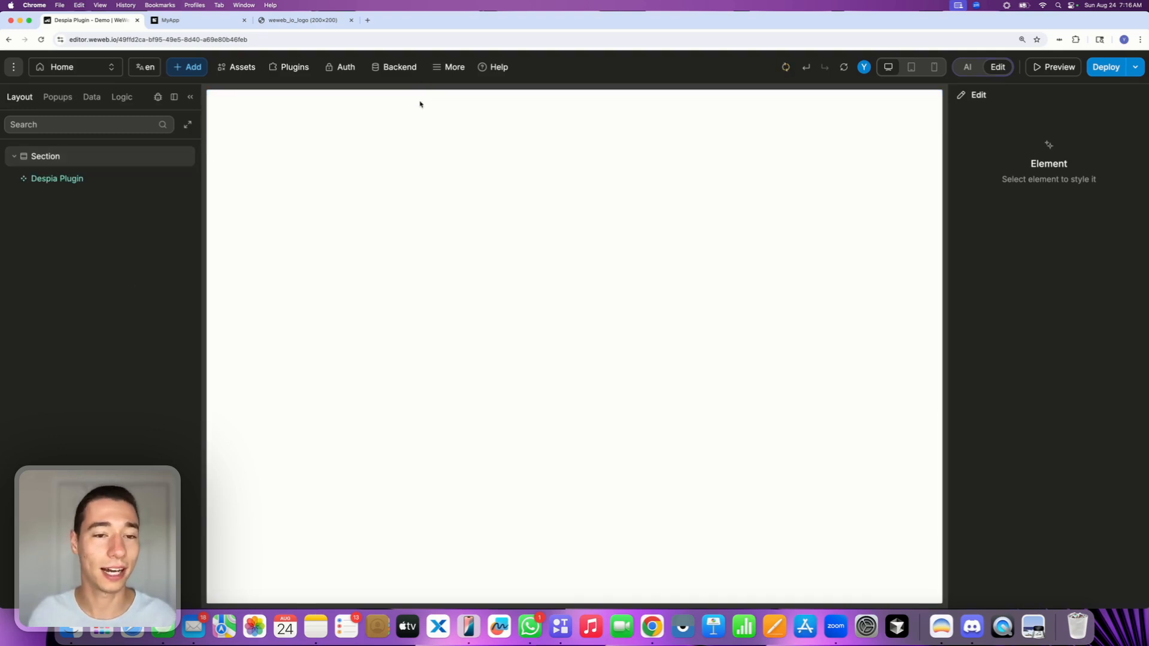
left_click(79, 186)
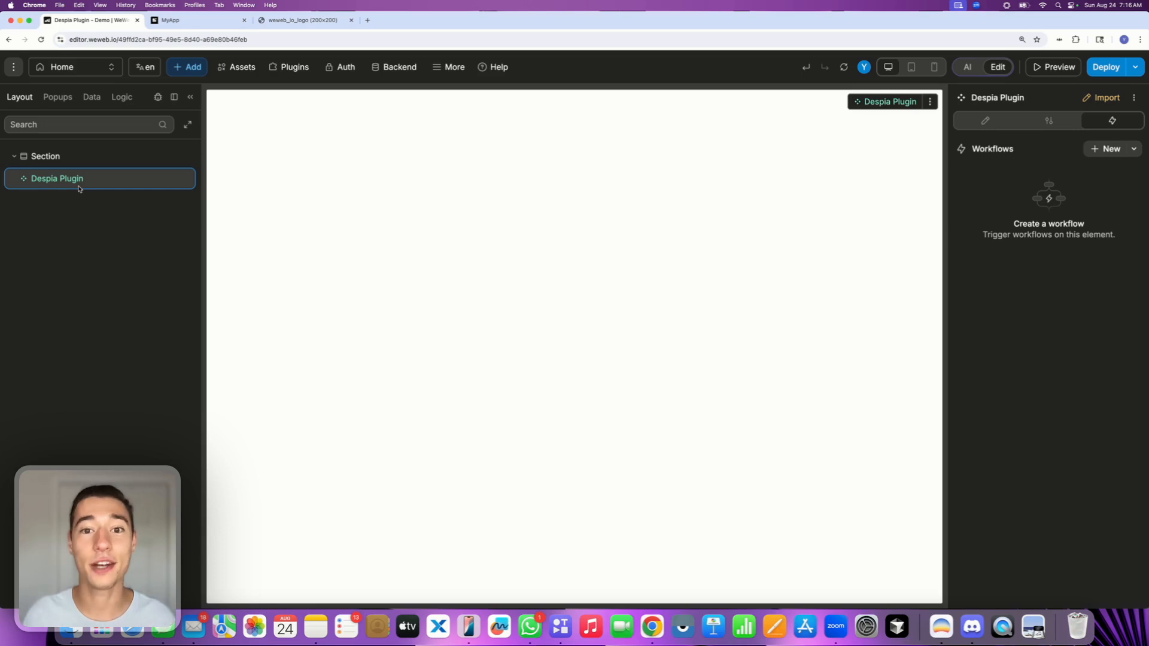
Add a basic Button element to the section and place the Despia Plugin above it in the layout order
left_click(64, 150)
left_click(187, 67)
type("bu")
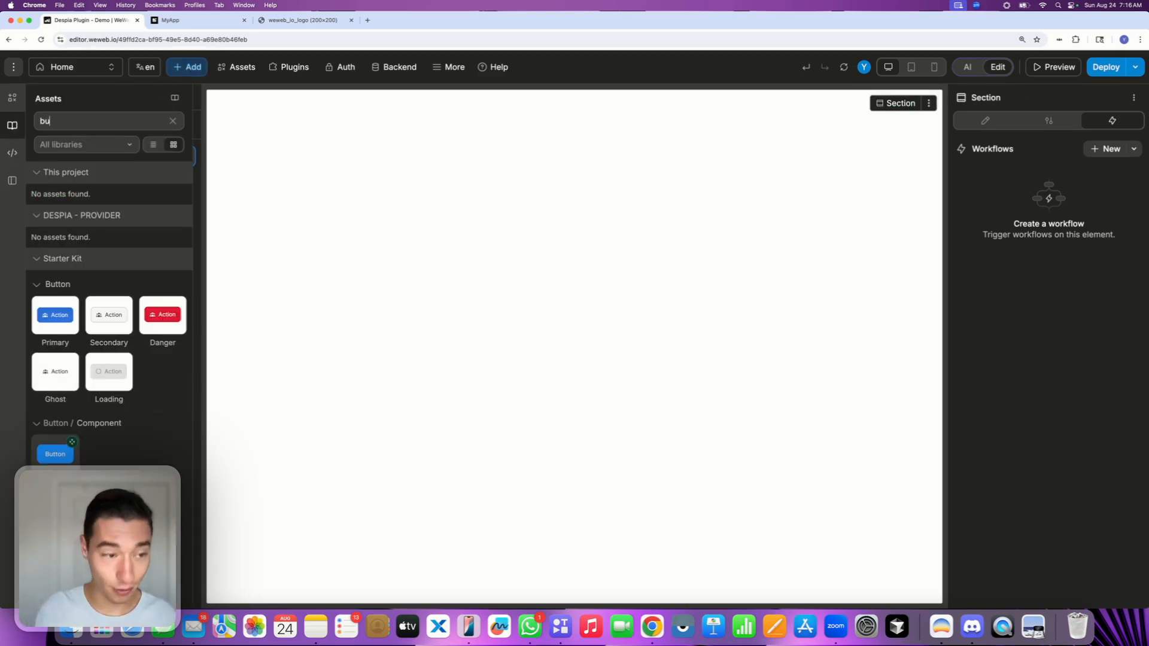
left_click(12, 98)
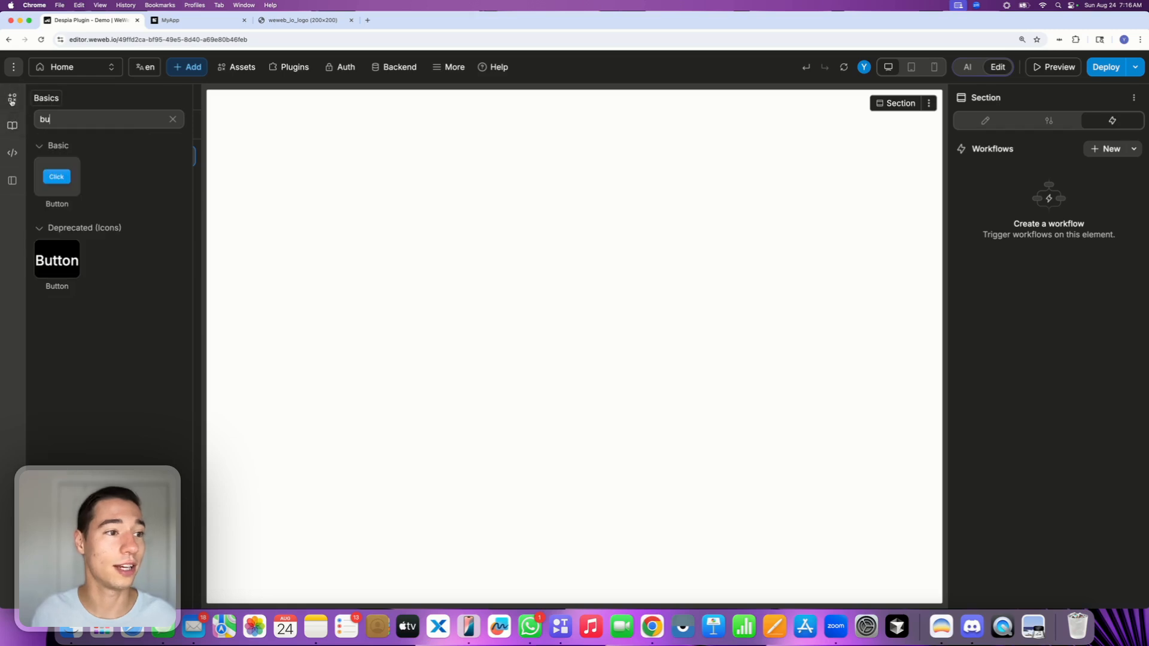
left_click_drag(54, 174, 406, 324)
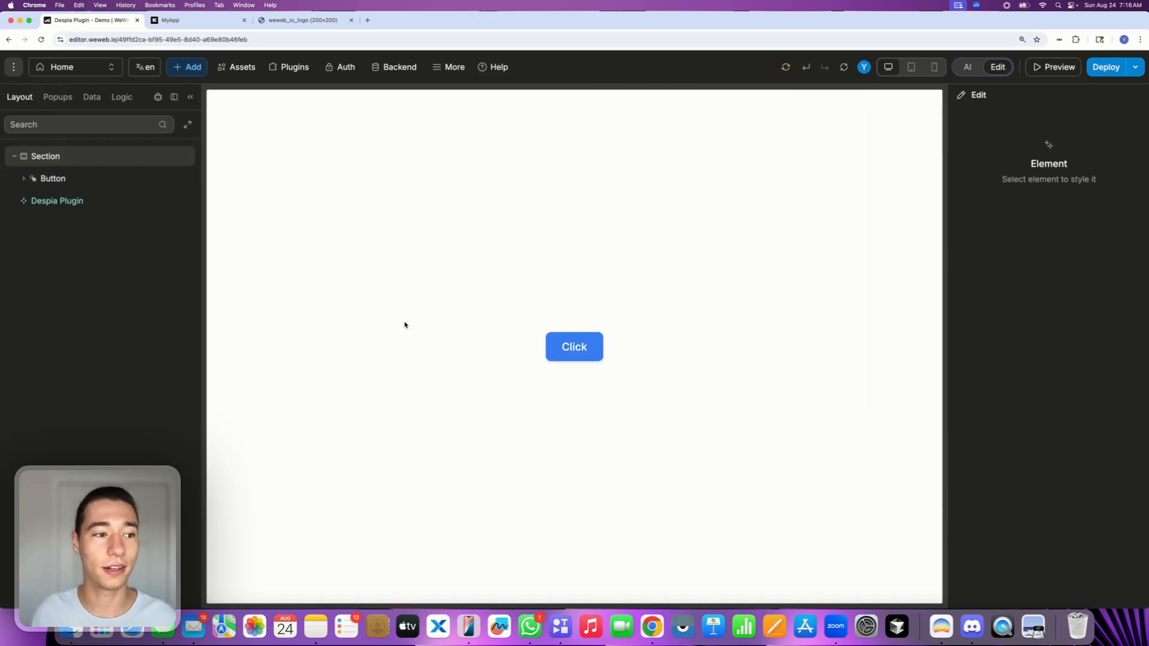
left_click_drag(56, 200, 52, 167)
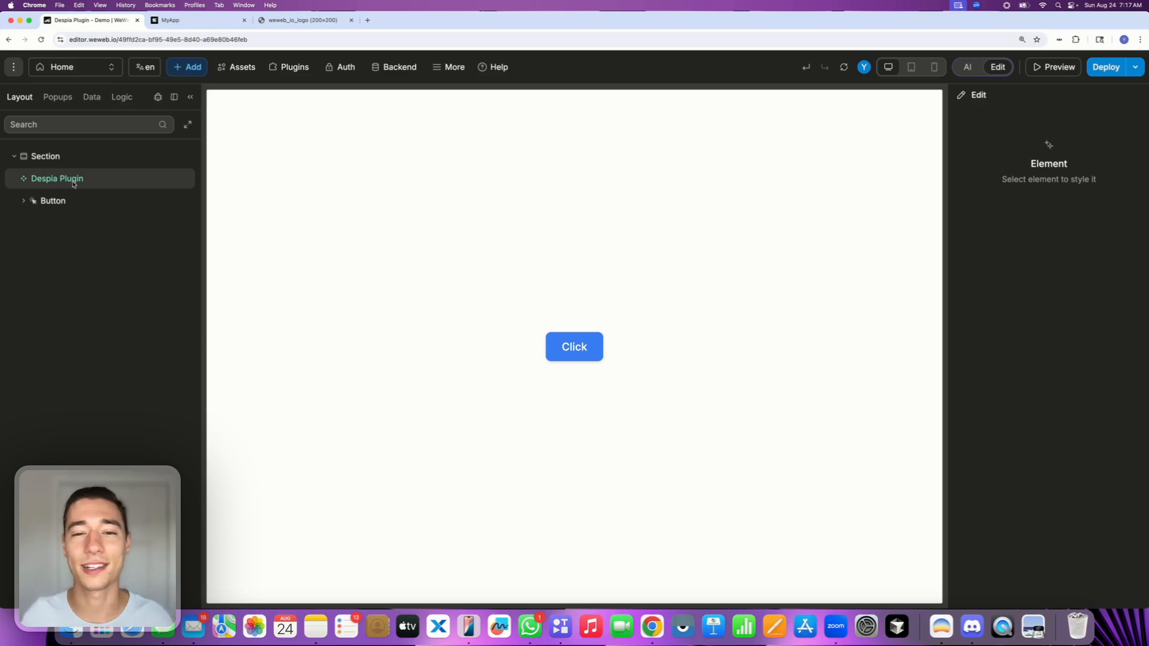
Change the button's text to "Download"
left_click(583, 350)
double_click(583, 351)
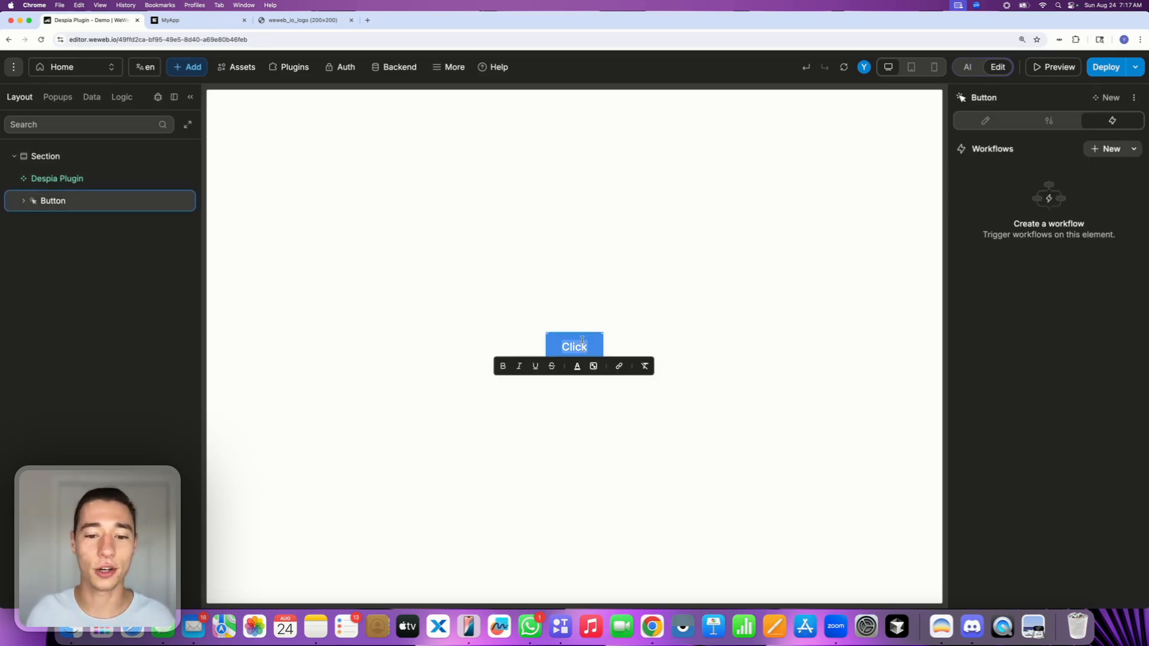
key("BackSpace")
type("Download")
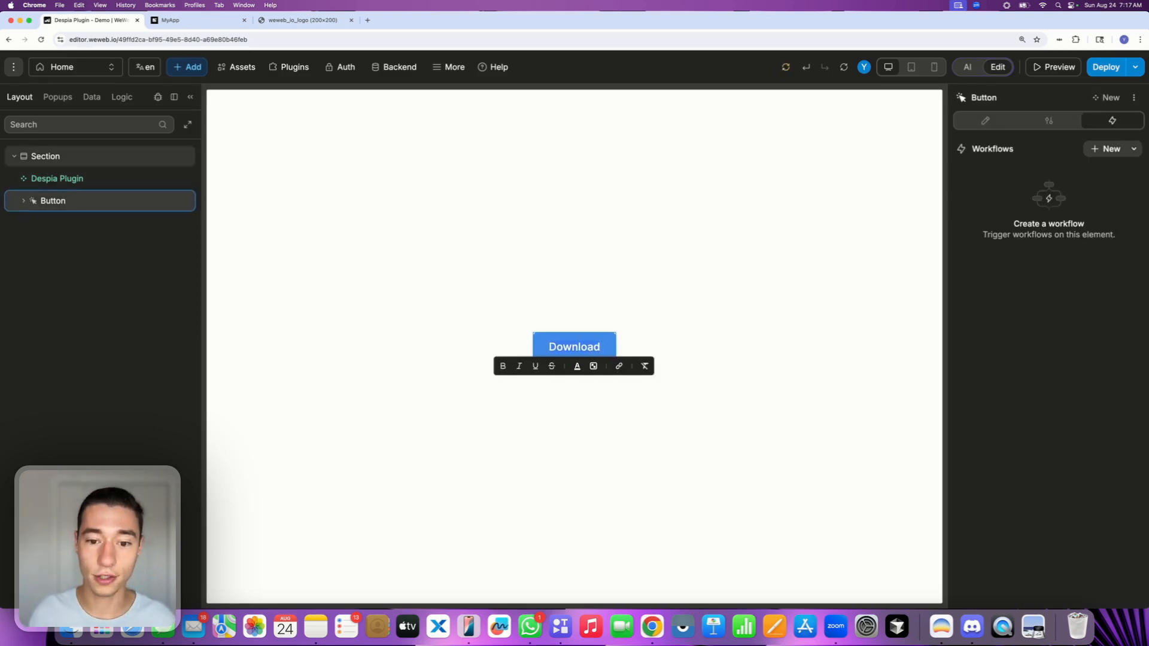
left_click(752, 305)
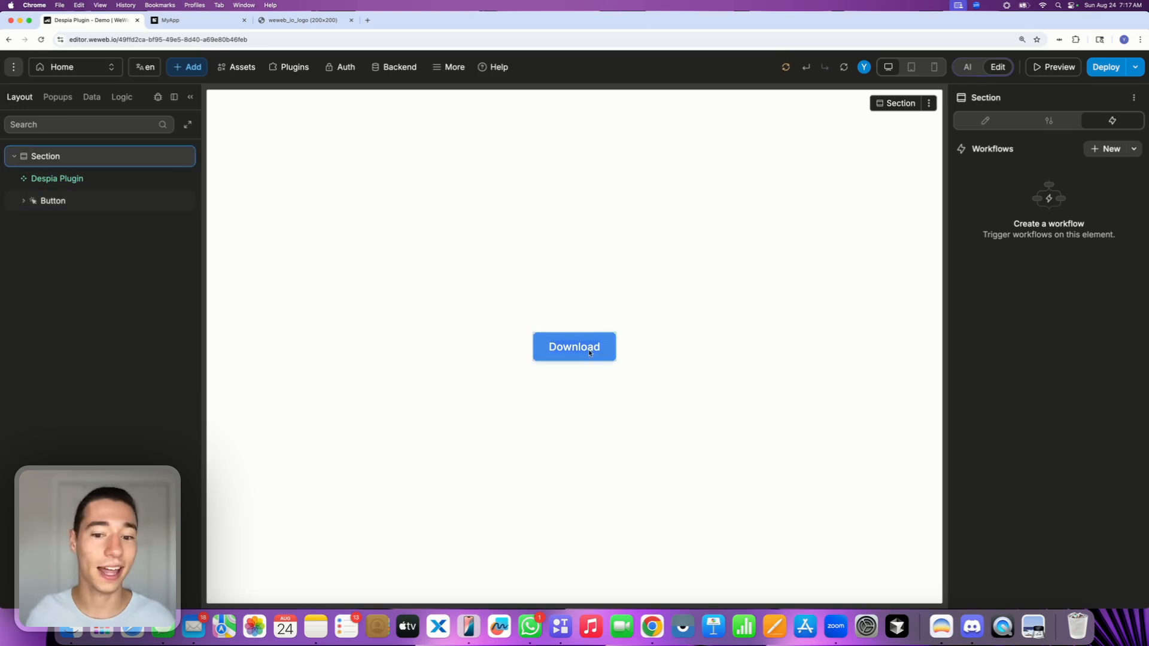
Create an On click workflow on the Download button and add an Execute component action to it
left_click(577, 356)
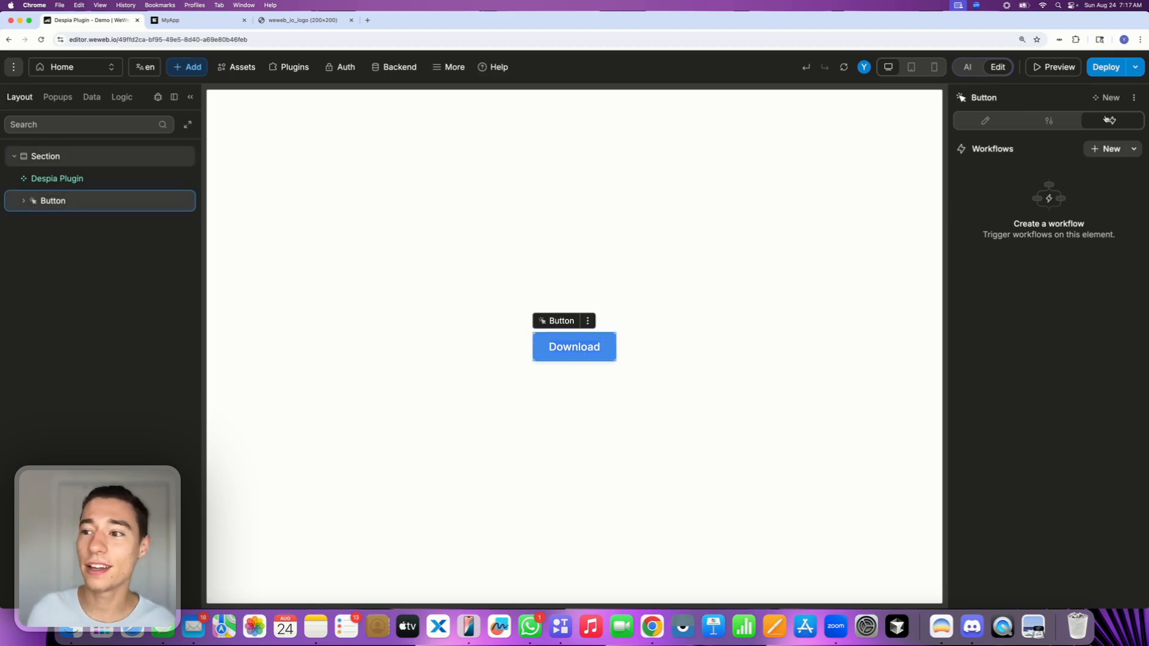
left_click(1109, 152)
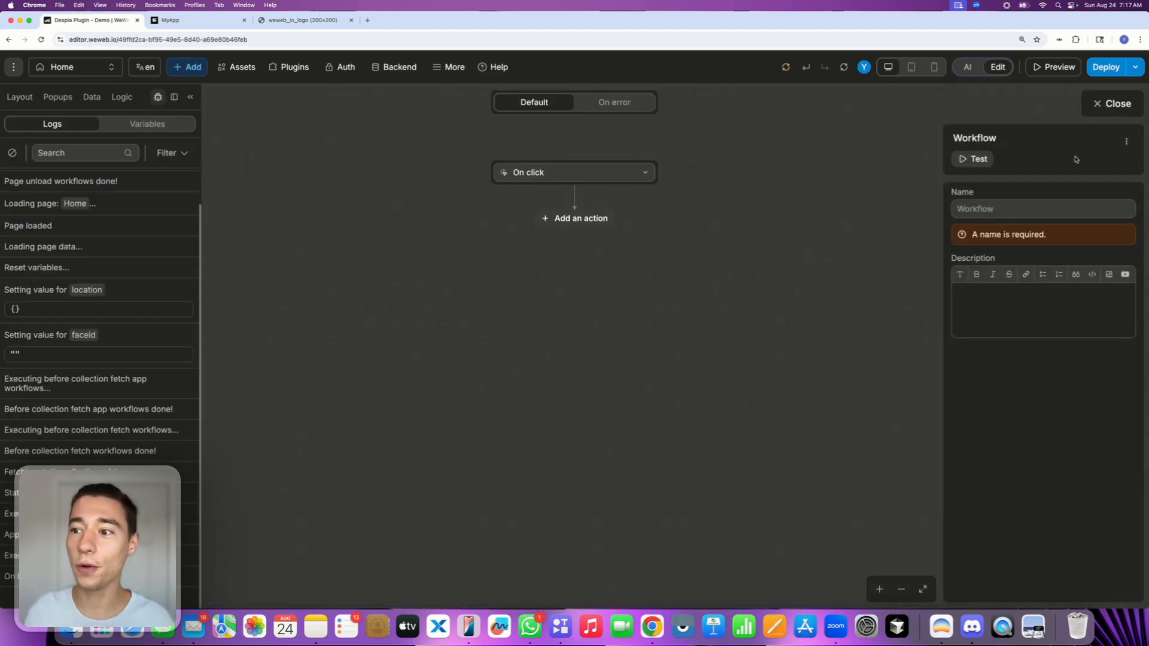
left_click(586, 220)
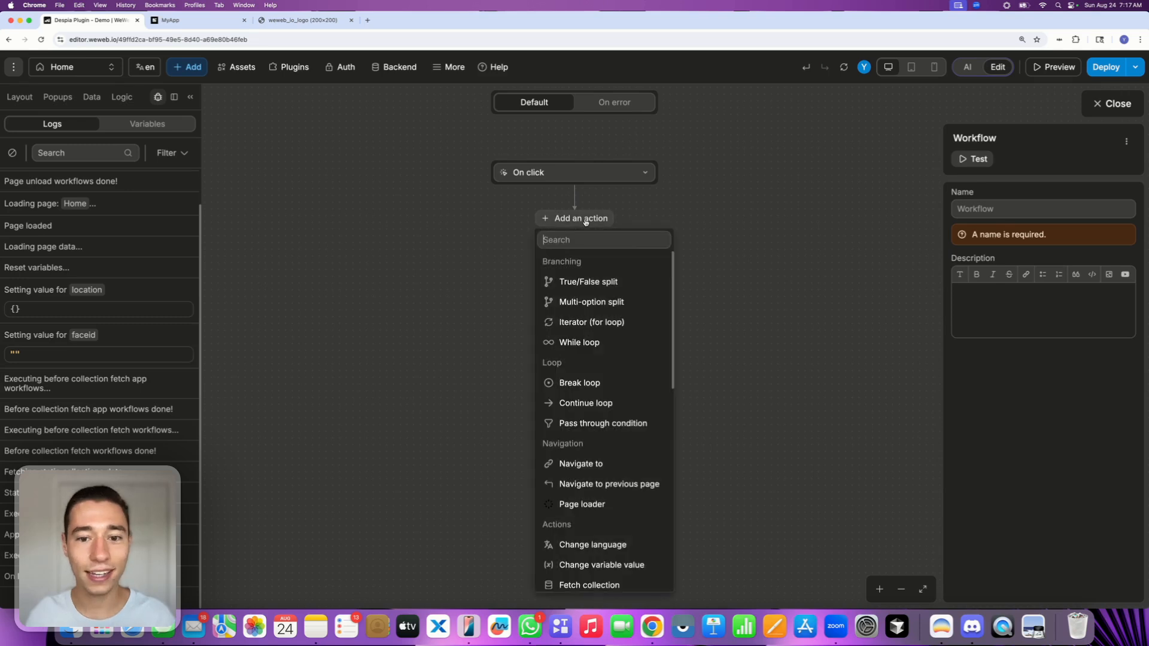
type("com")
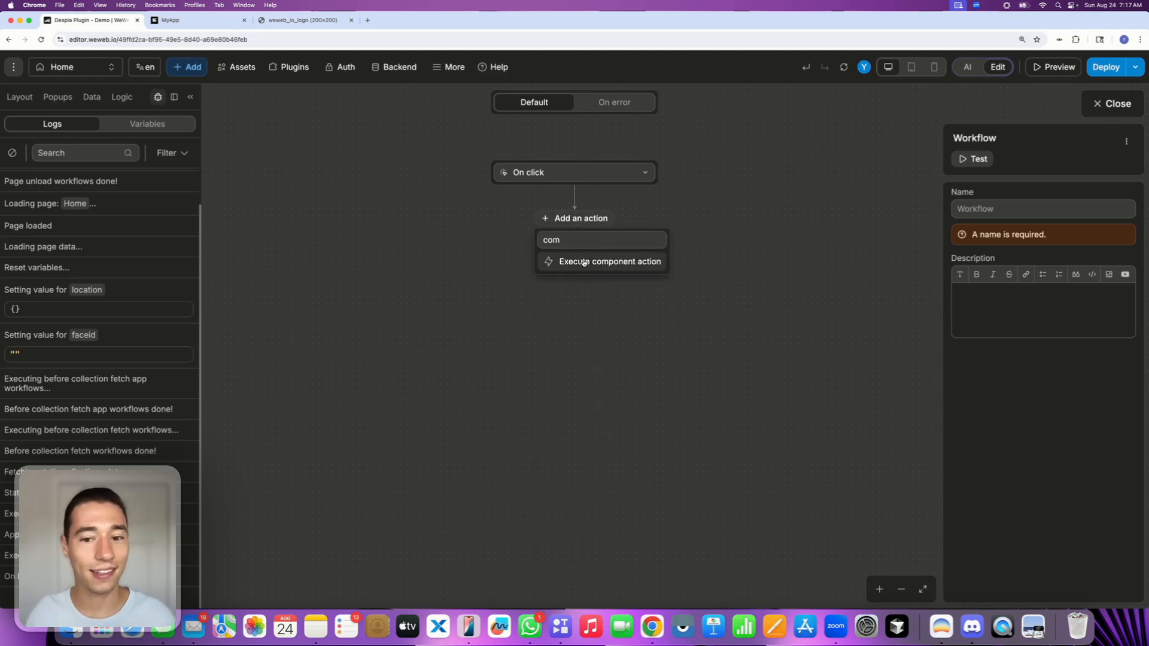
left_click(583, 261)
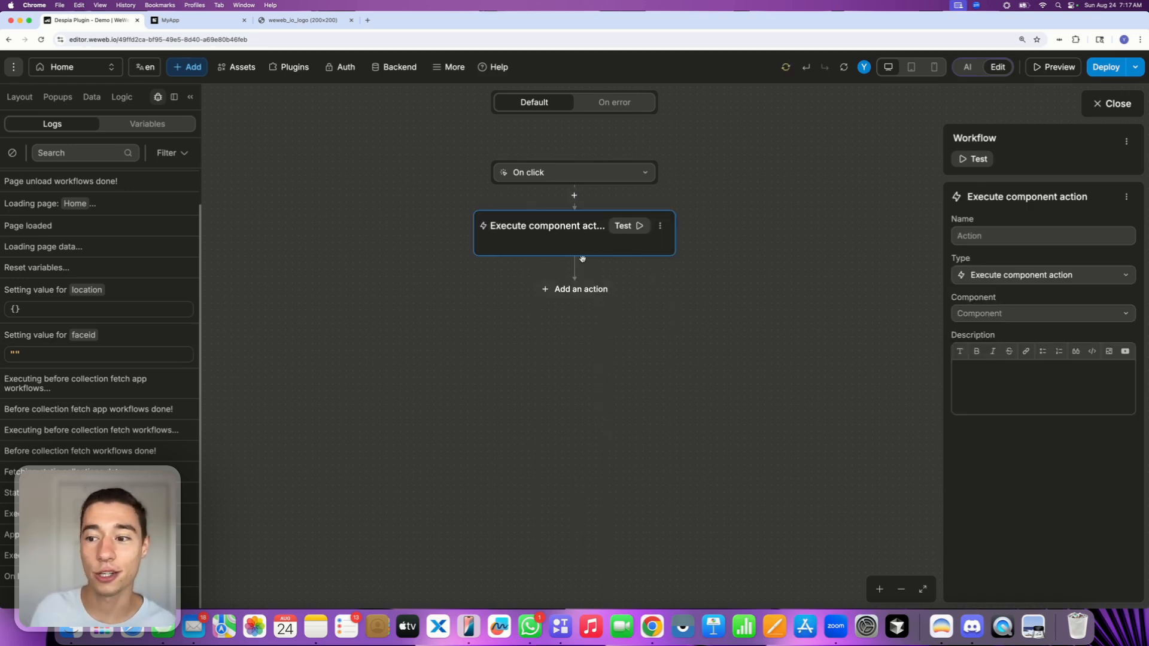
Set the action's component to Despia Plugin and its component action to Save to Camera Roll (No Callback)
left_click(999, 313)
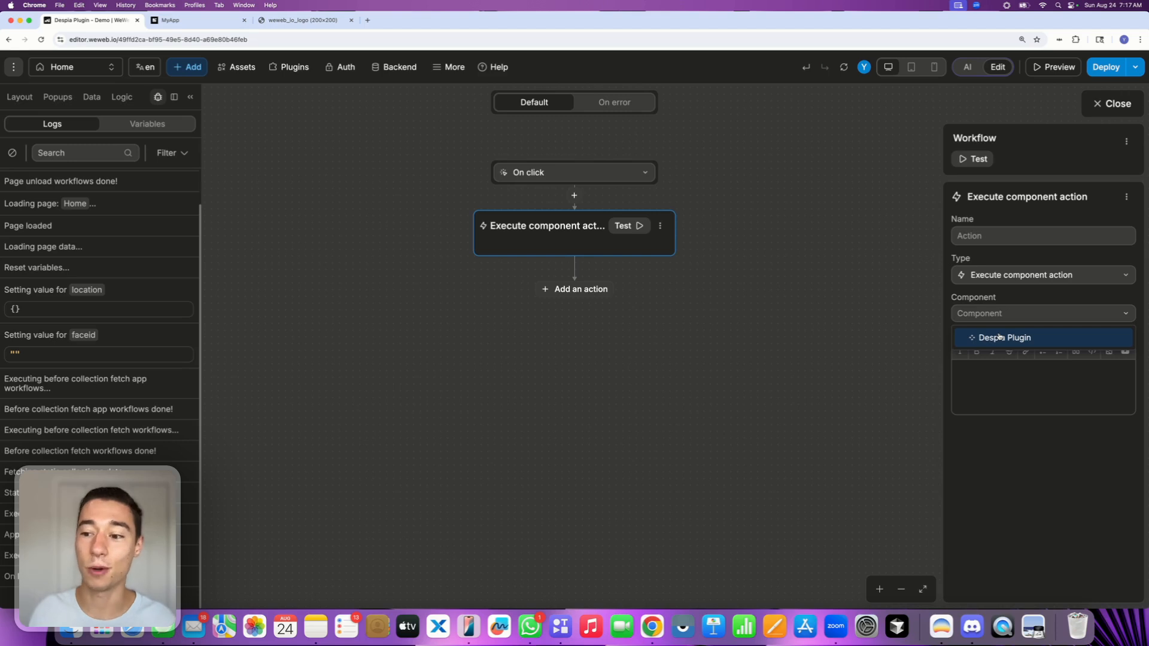
left_click(999, 337)
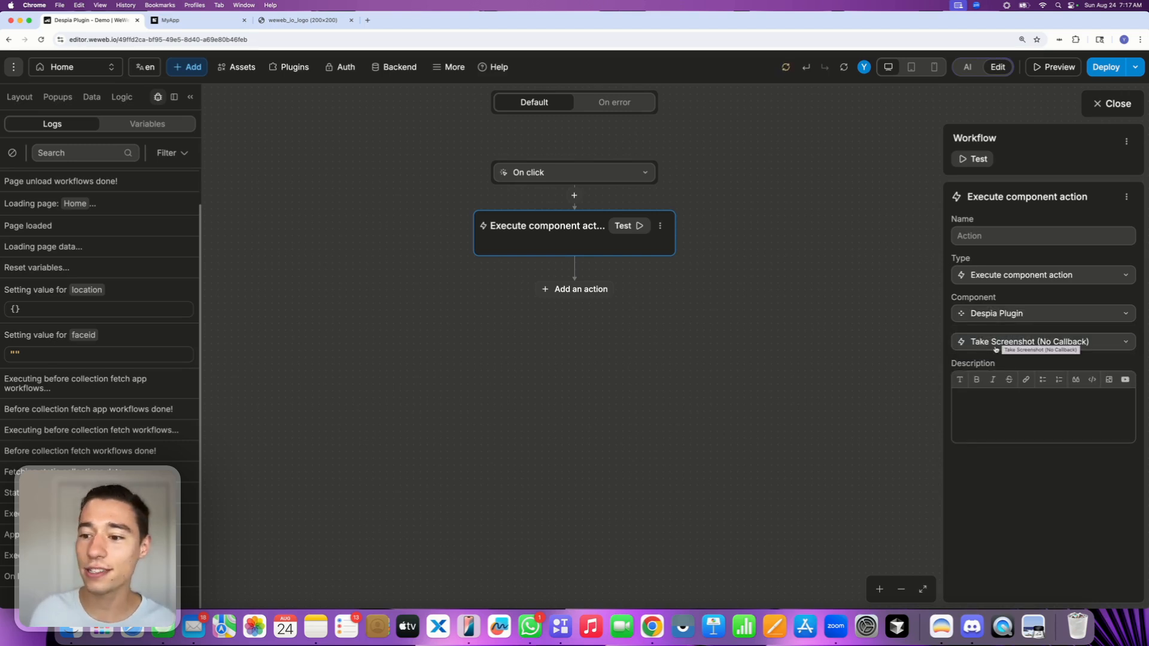
left_click(995, 344)
type("cam")
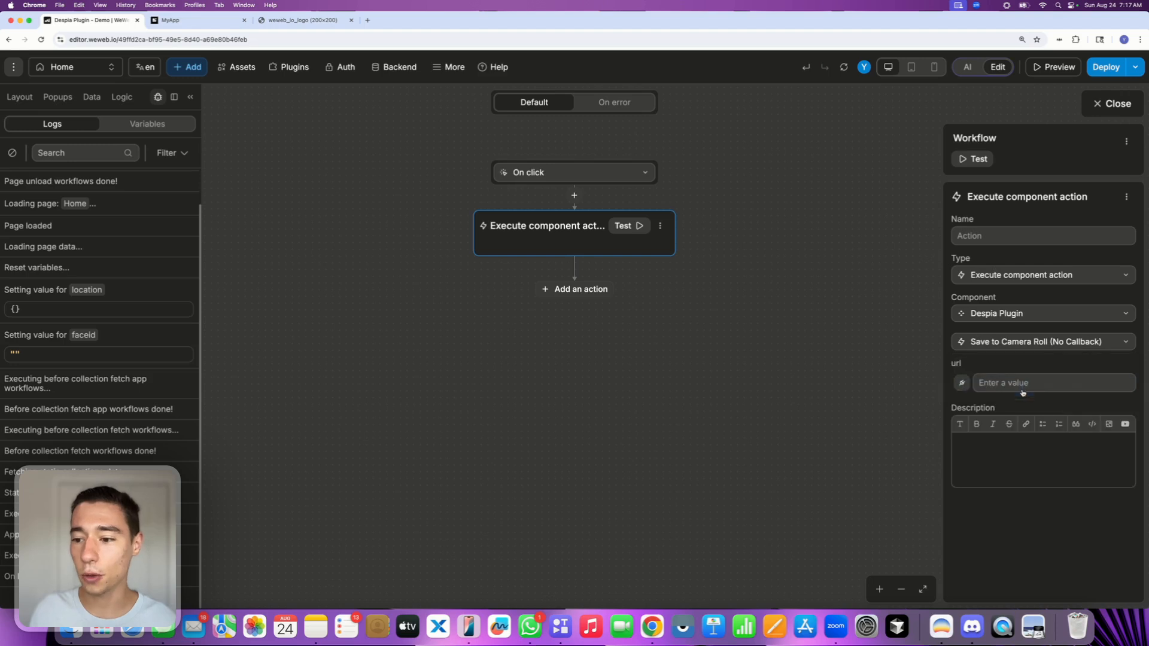
left_click(1012, 392)
left_click(963, 384)
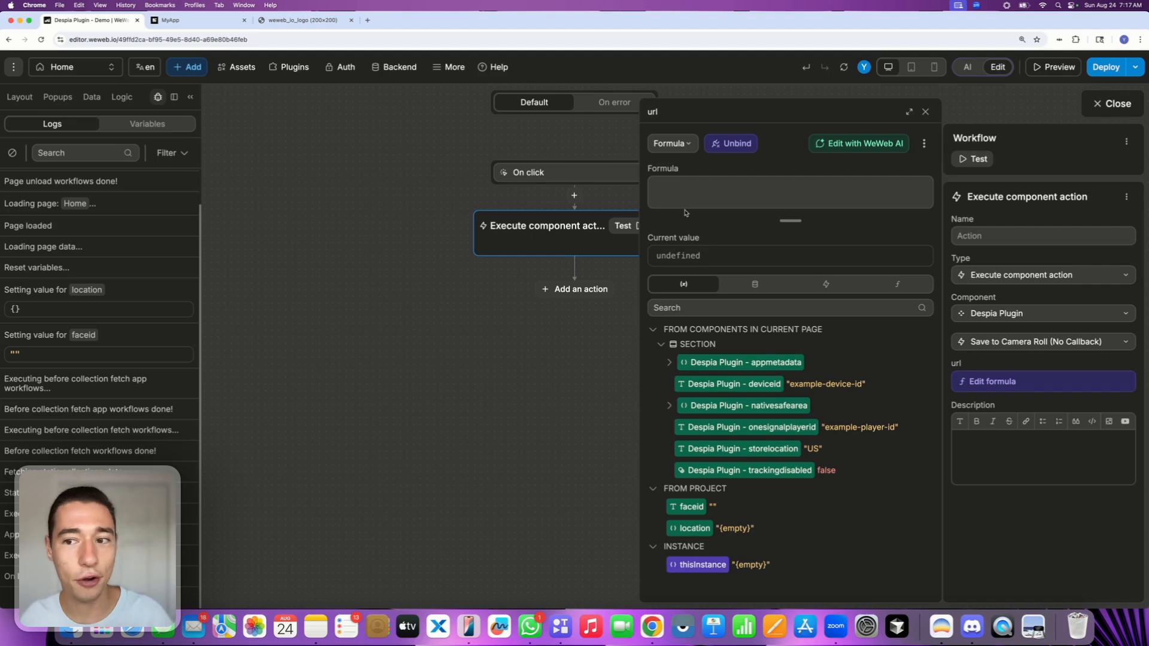
left_click(746, 146)
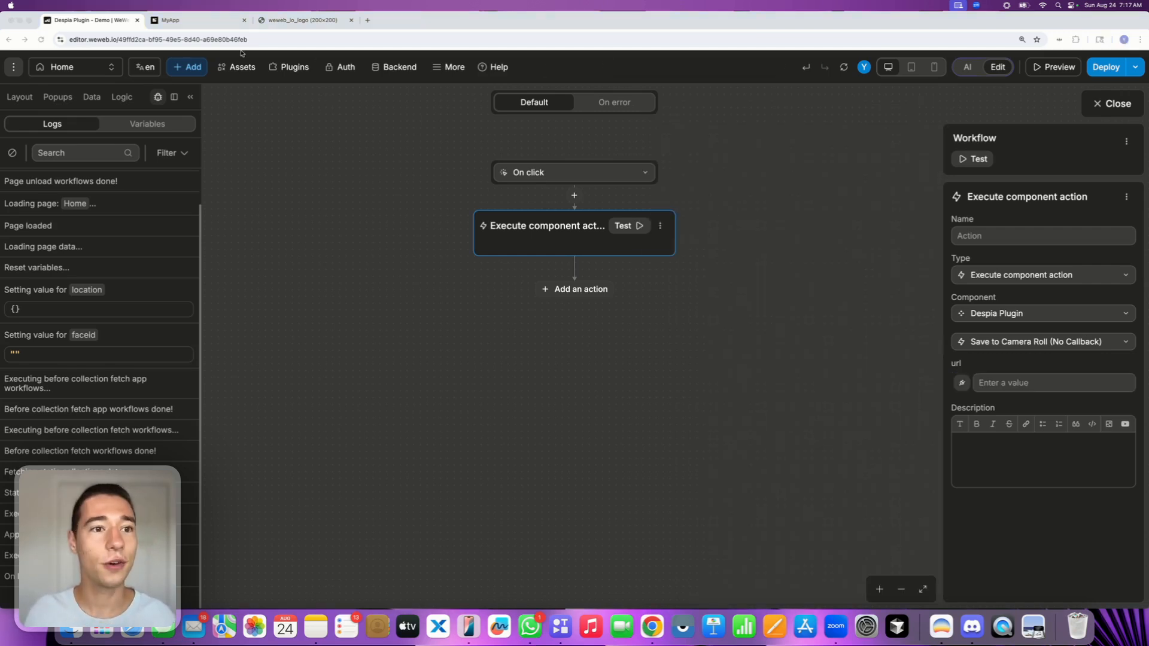
Copy the WeWeb logo image's web address from its browser page into the action's url parameter, and close the workflow
left_click(279, 21)
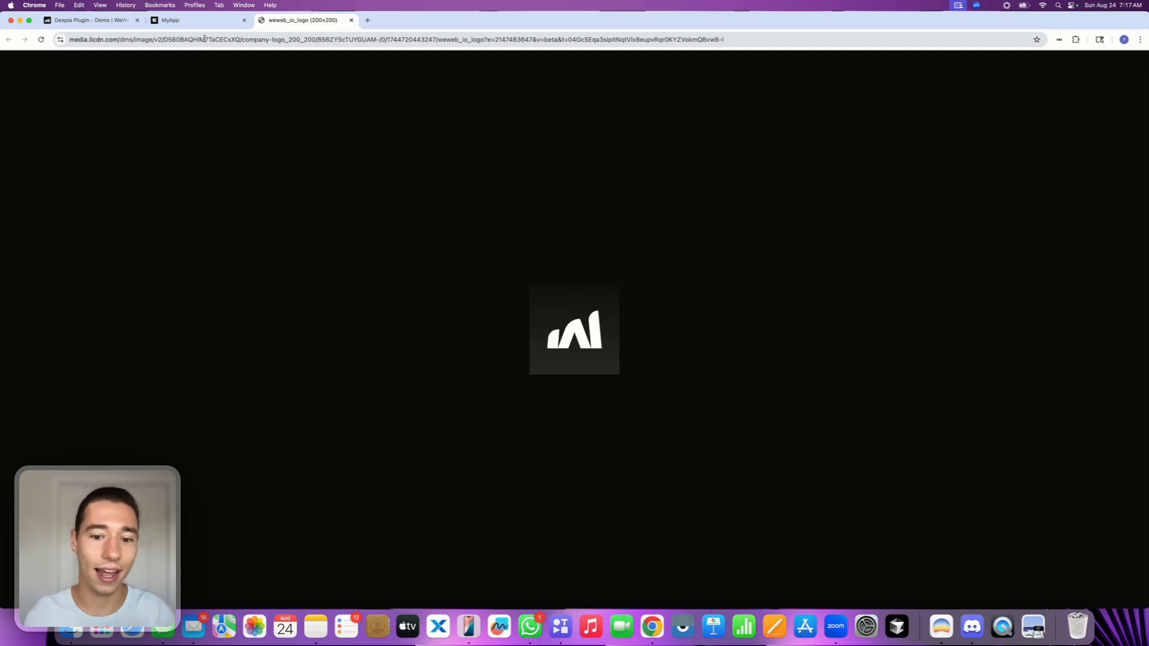
left_click(204, 39)
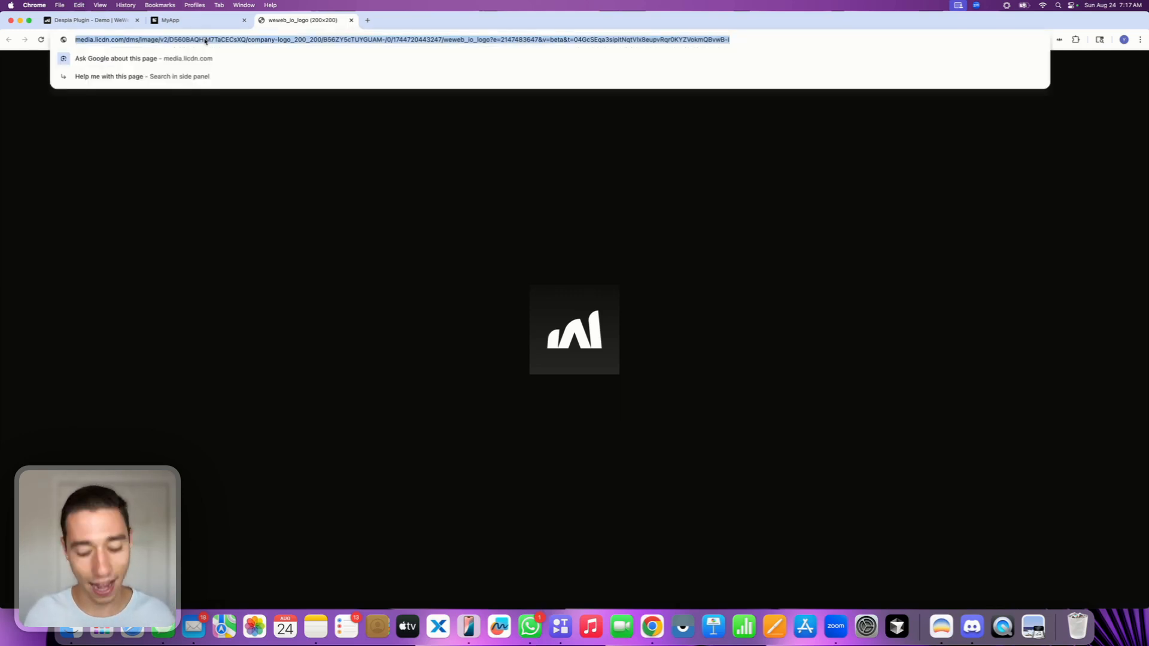
key("super+c")
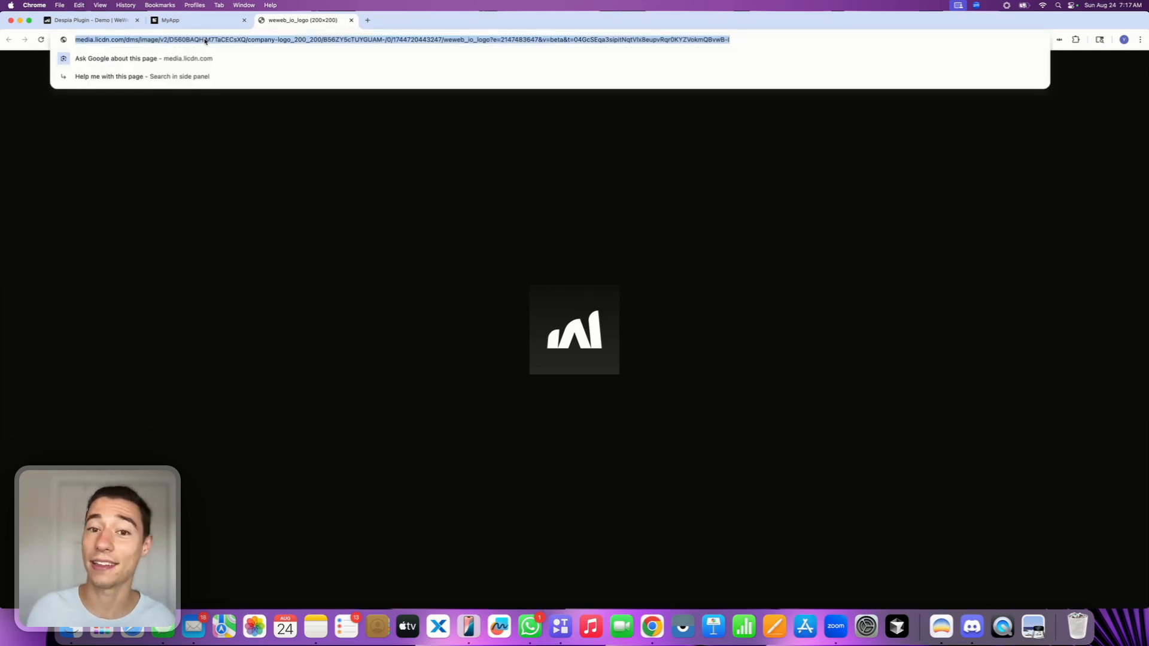
left_click(96, 21)
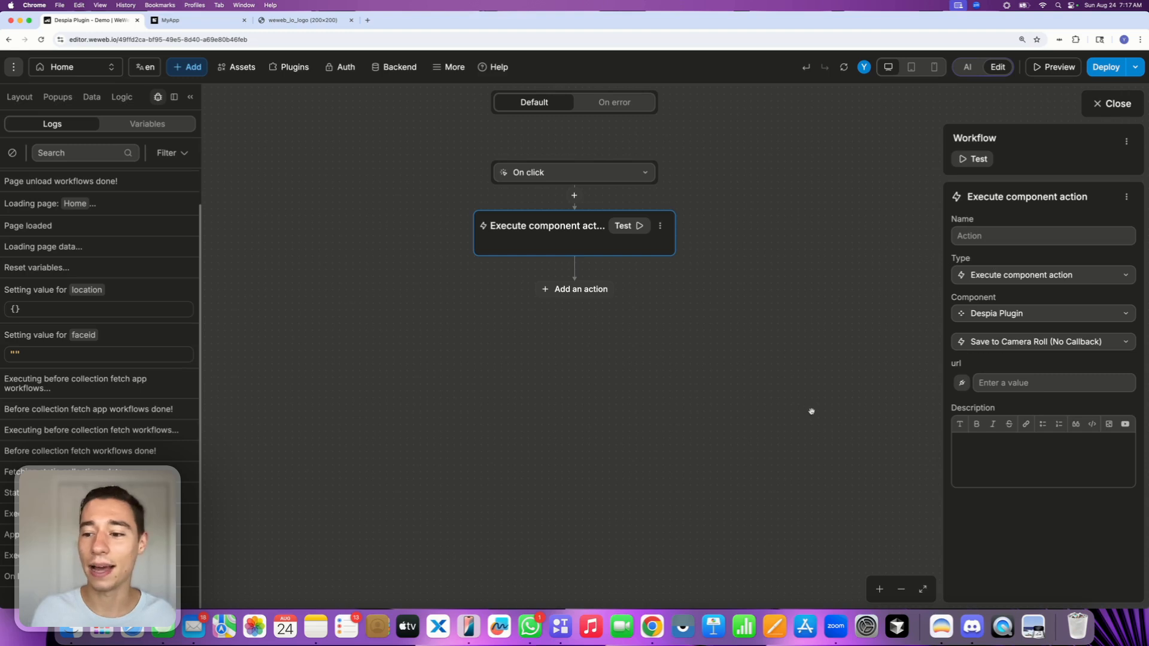
left_click(998, 378)
key("super+v")
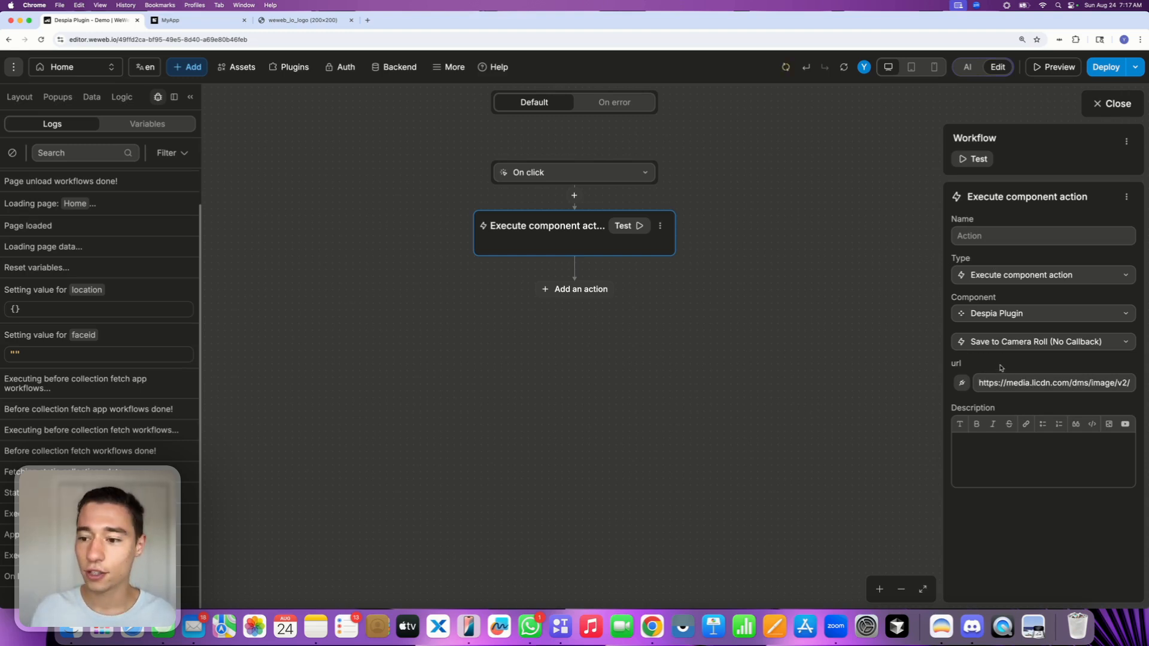
left_click(1114, 104)
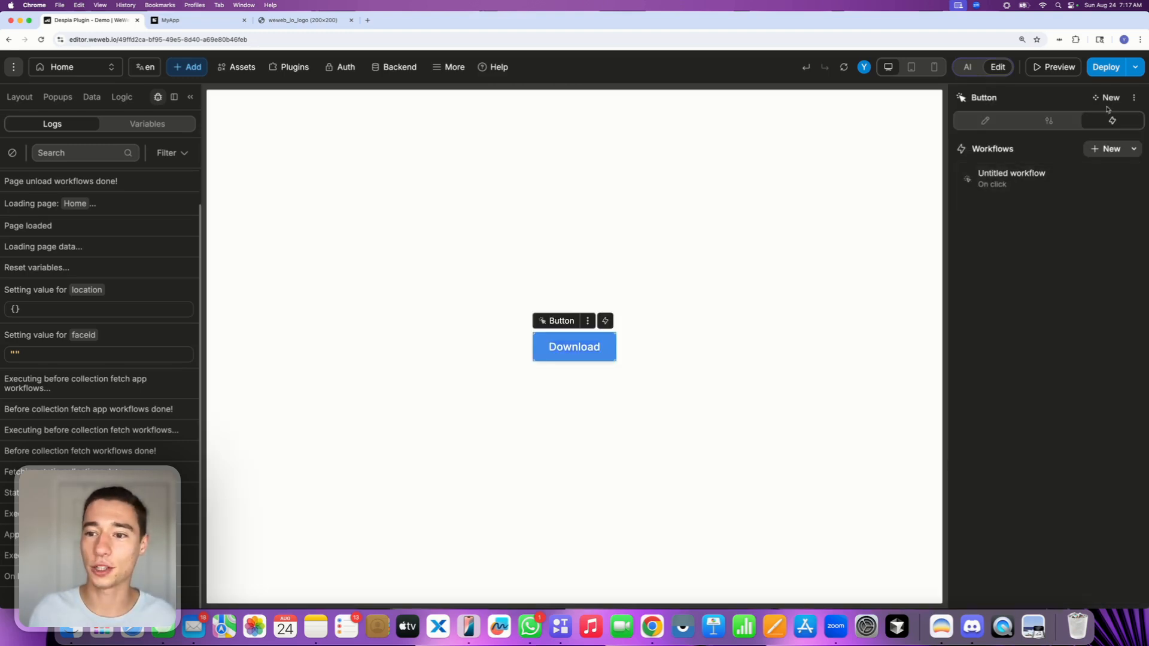
Publish the project to the WeWeb subdomain with the publish name "new"
left_click(1107, 69)
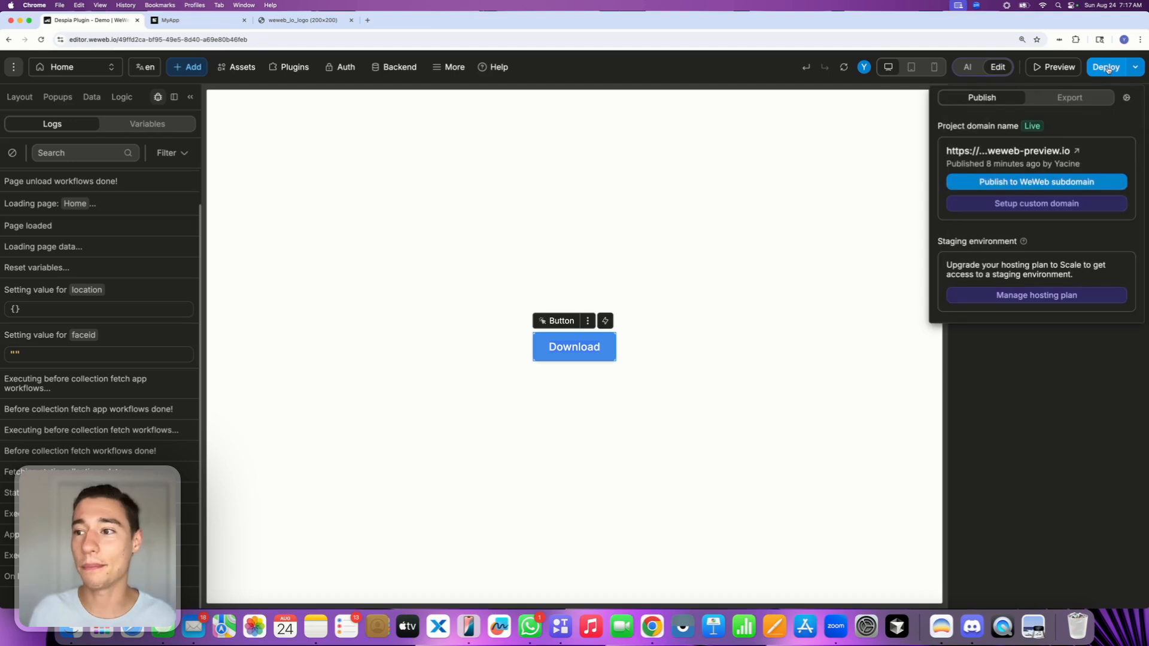
left_click(1012, 182)
type("new")
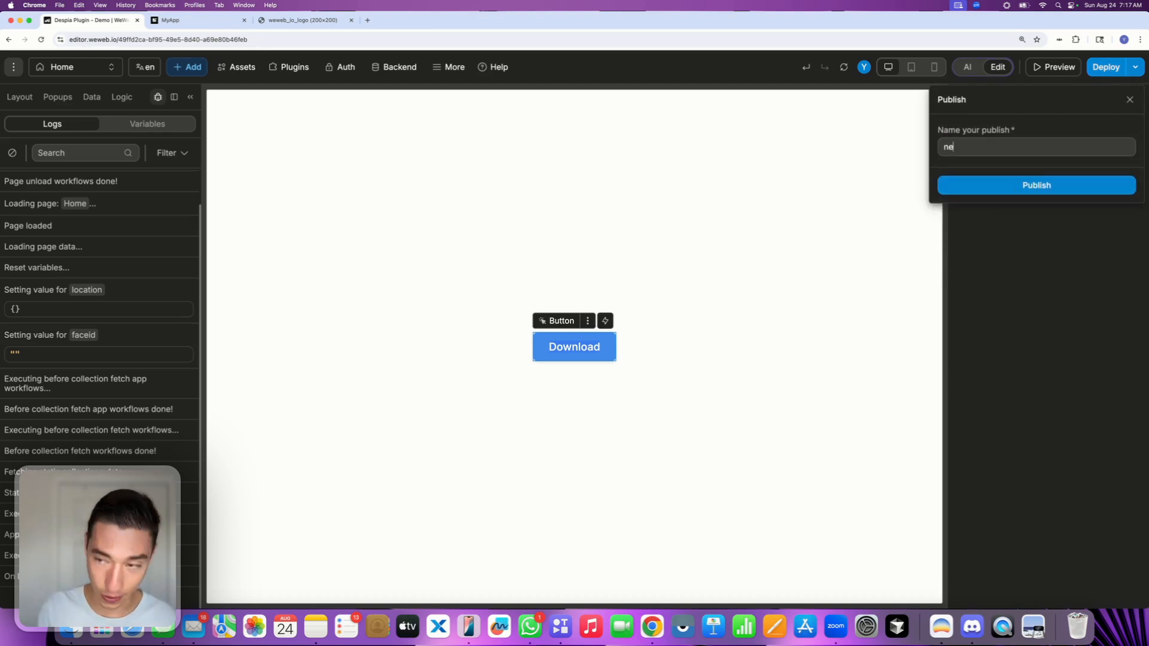
left_click(1000, 186)
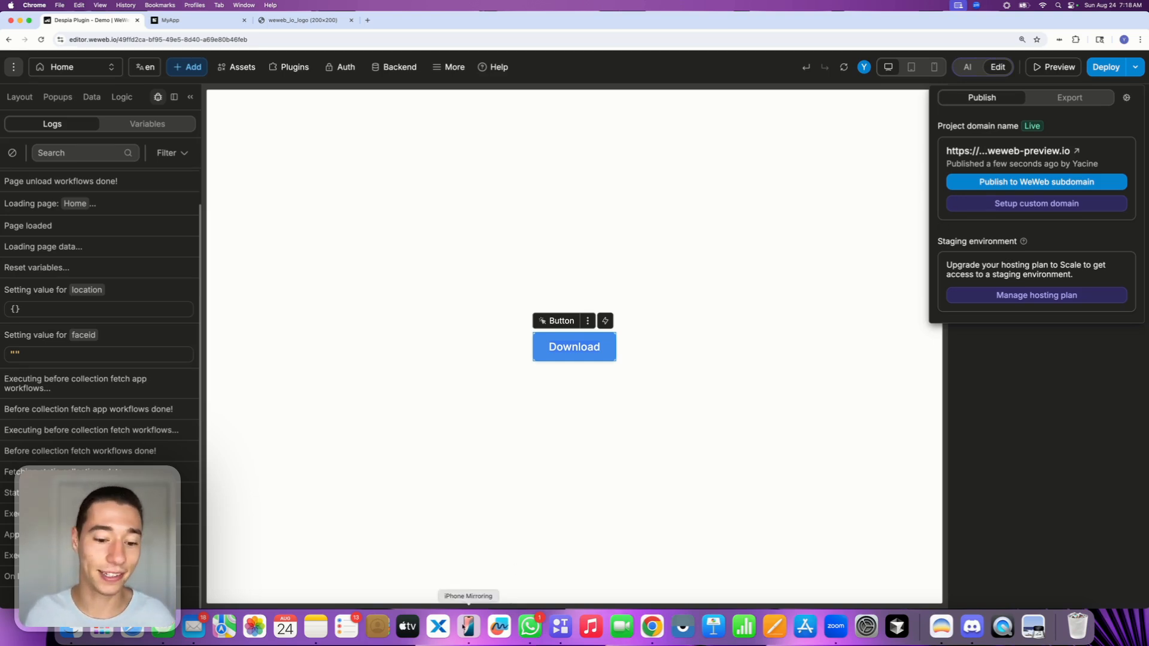
Switch to iPhone Mirroring, open MyApp, and save the image once with its Download button, dismissing the alert
left_click(468, 626)
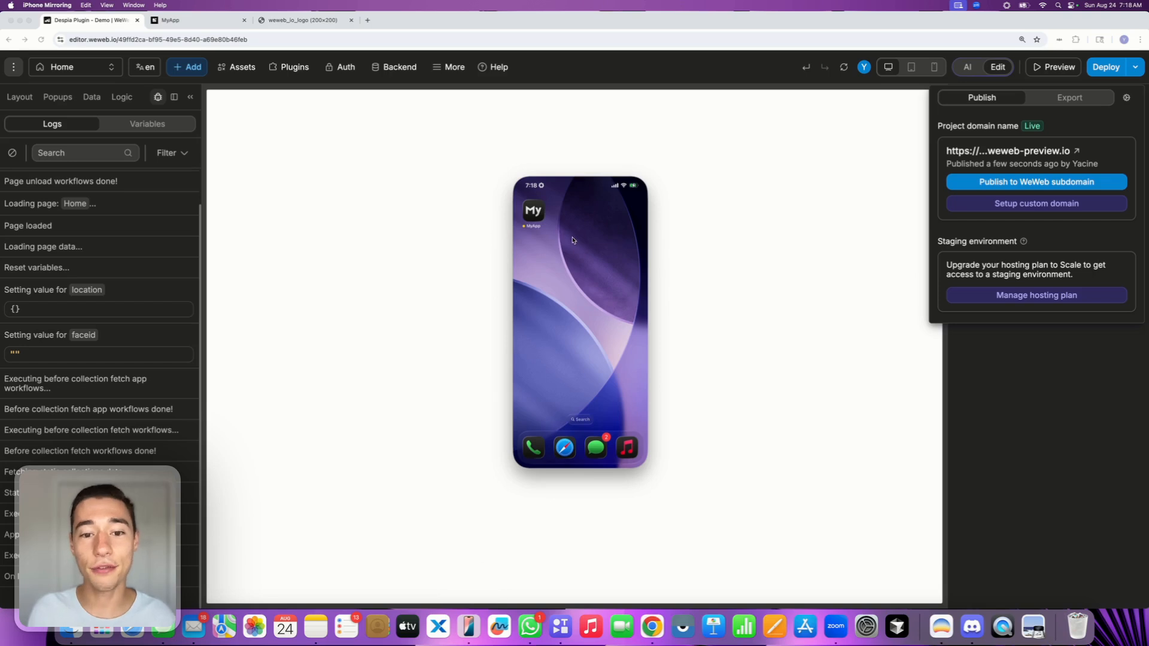
left_click(534, 216)
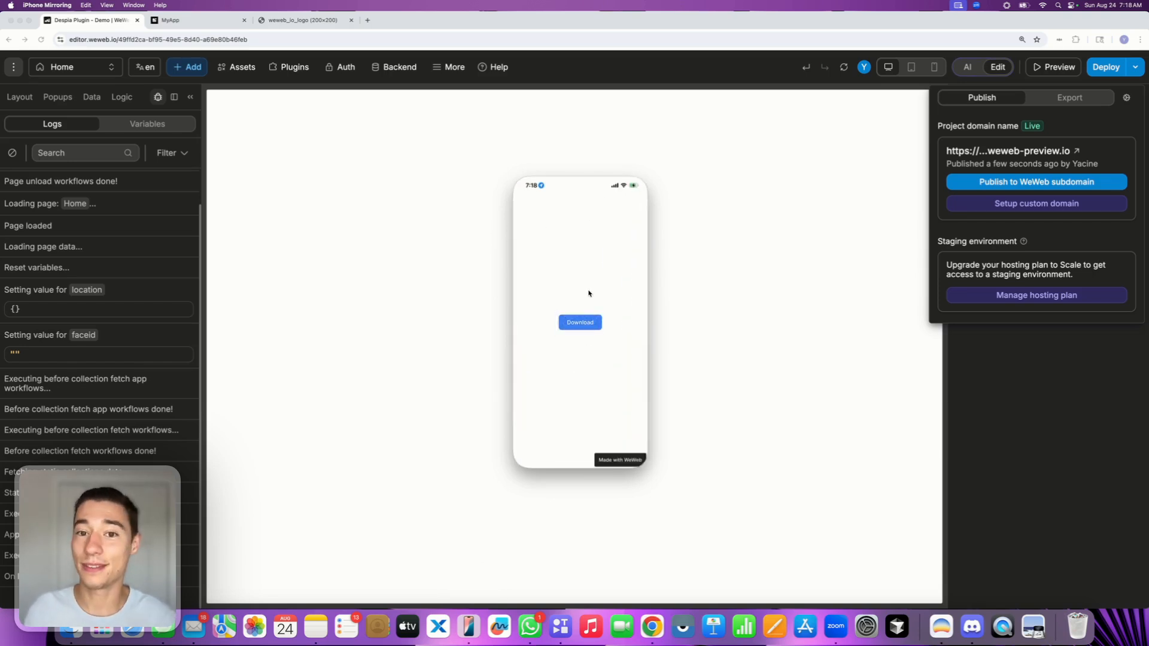
left_click(581, 324)
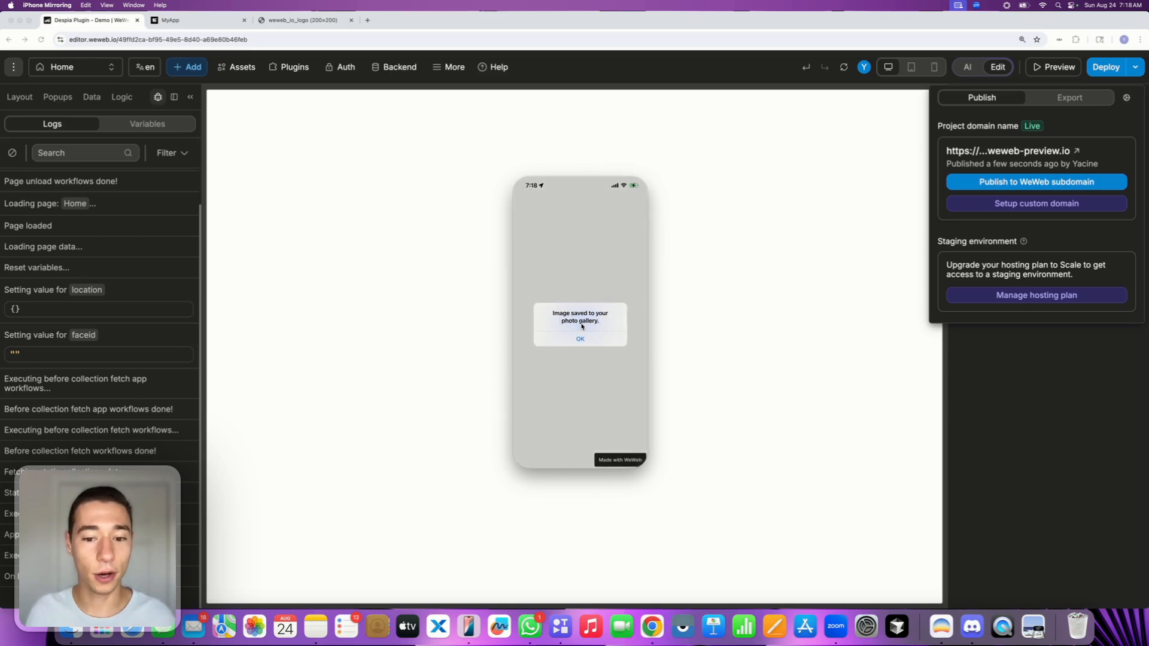
left_click(581, 339)
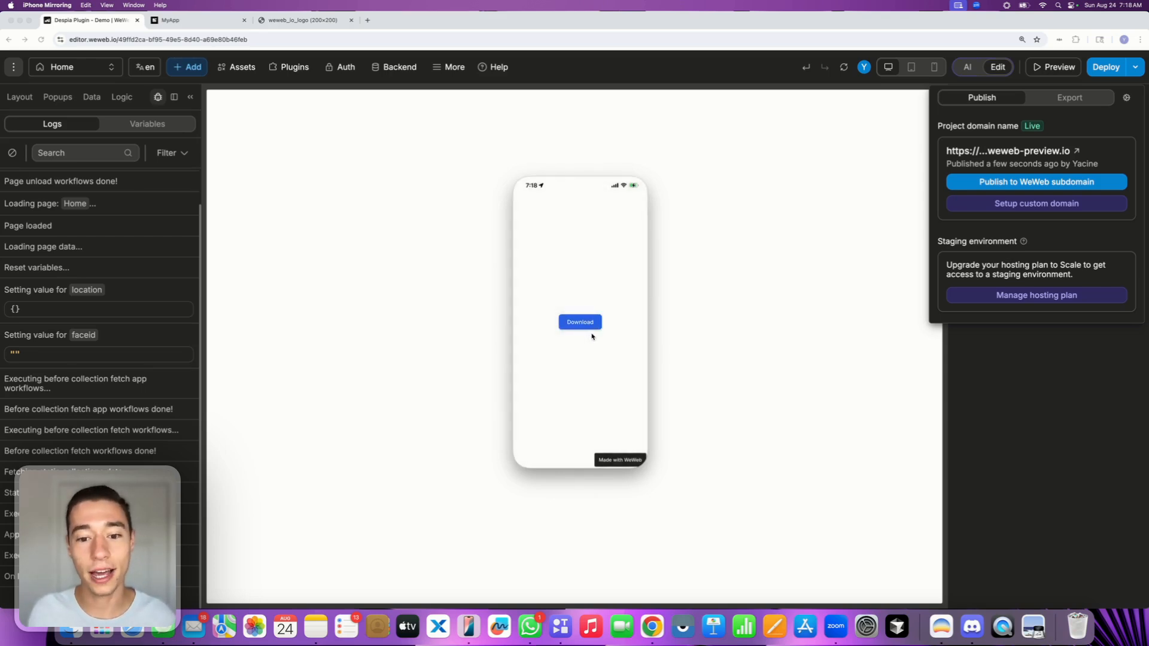
Save the image four more times with the Download button in MyApp, dismissing the alert after each save
left_click(581, 323)
left_click(581, 339)
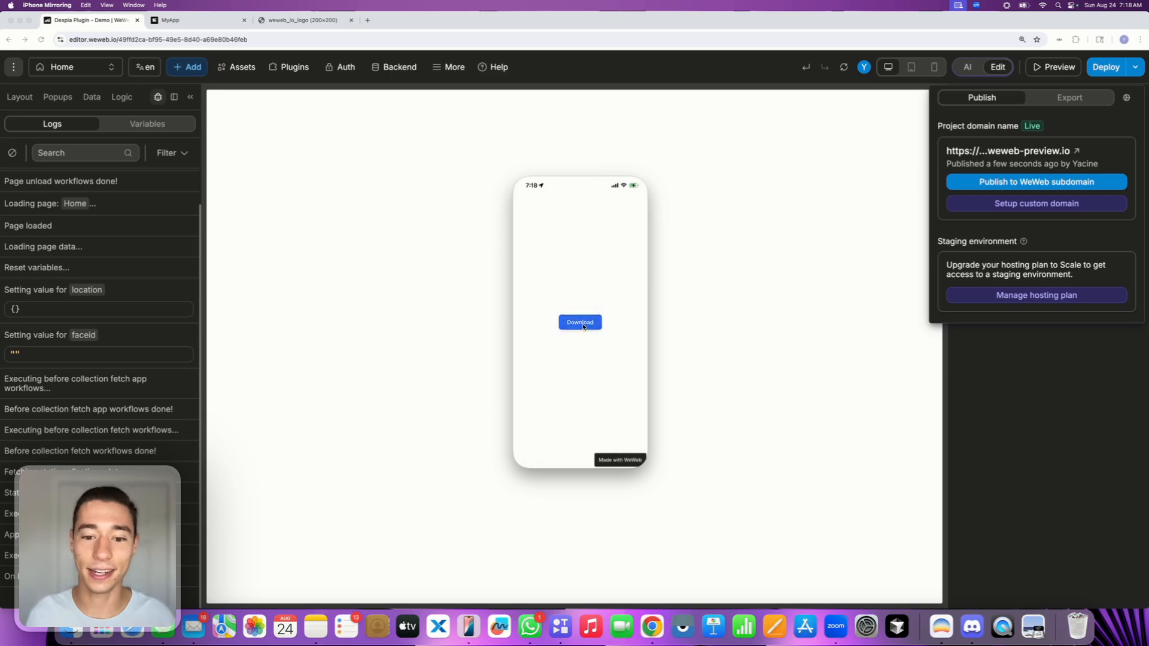
left_click(581, 323)
left_click(583, 340)
left_click(582, 323)
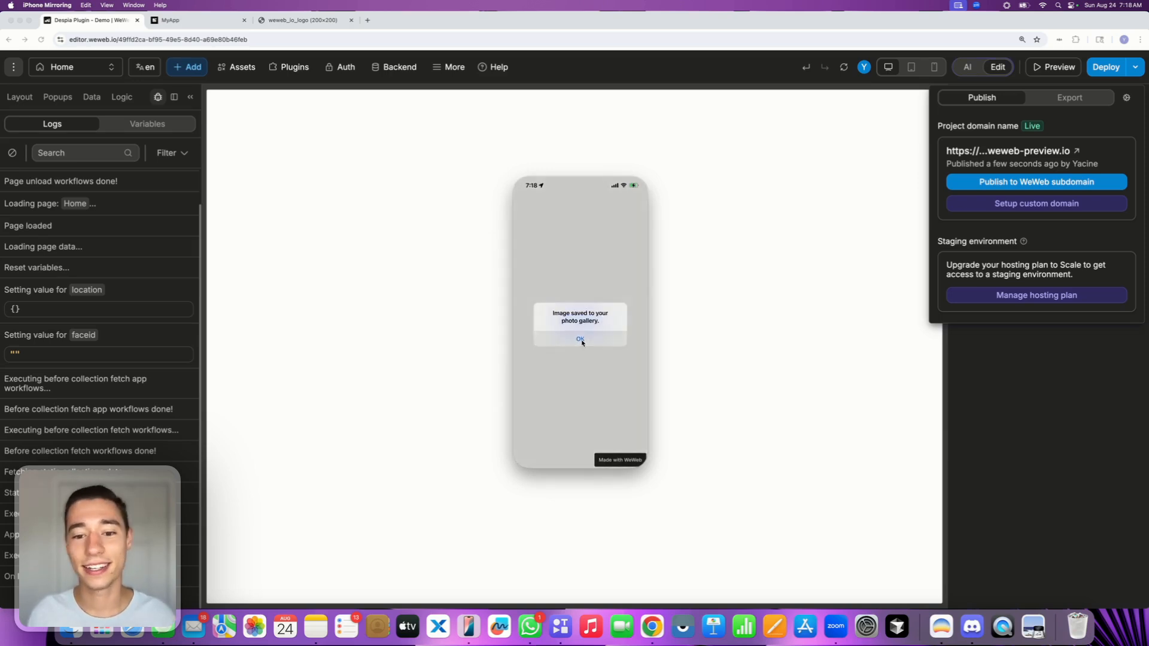
left_click(582, 339)
left_click(582, 323)
left_click(582, 339)
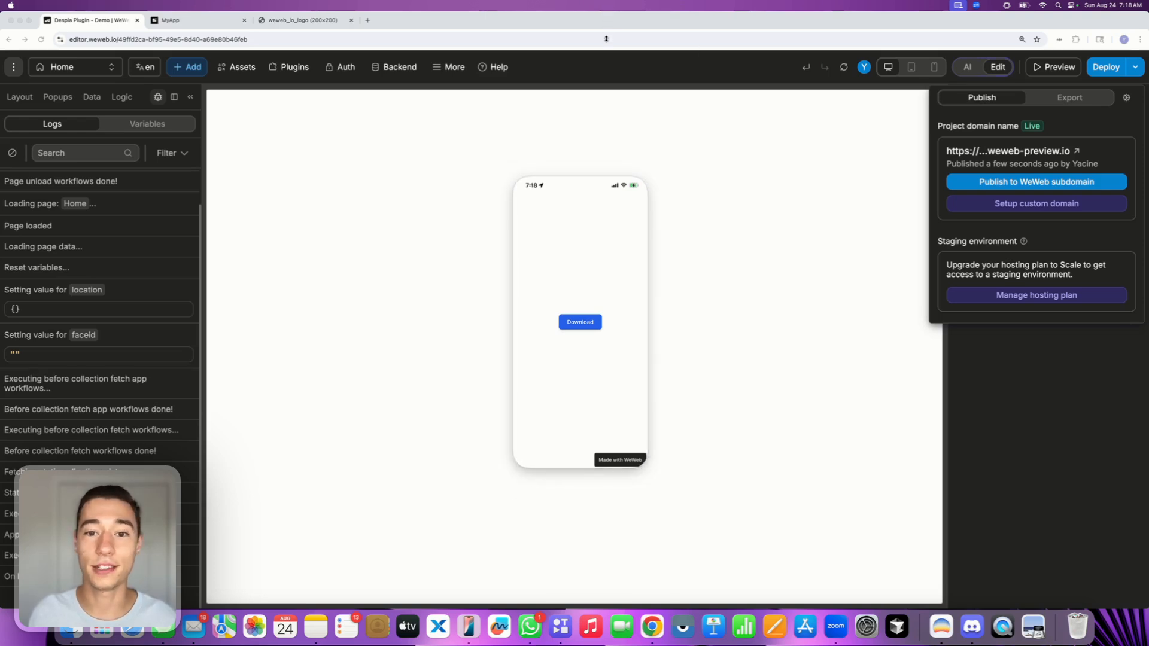
Switch the iPhone to the Photos library, open a saved WeWeb logo image and browse through the other saved copies
left_click(643, 168)
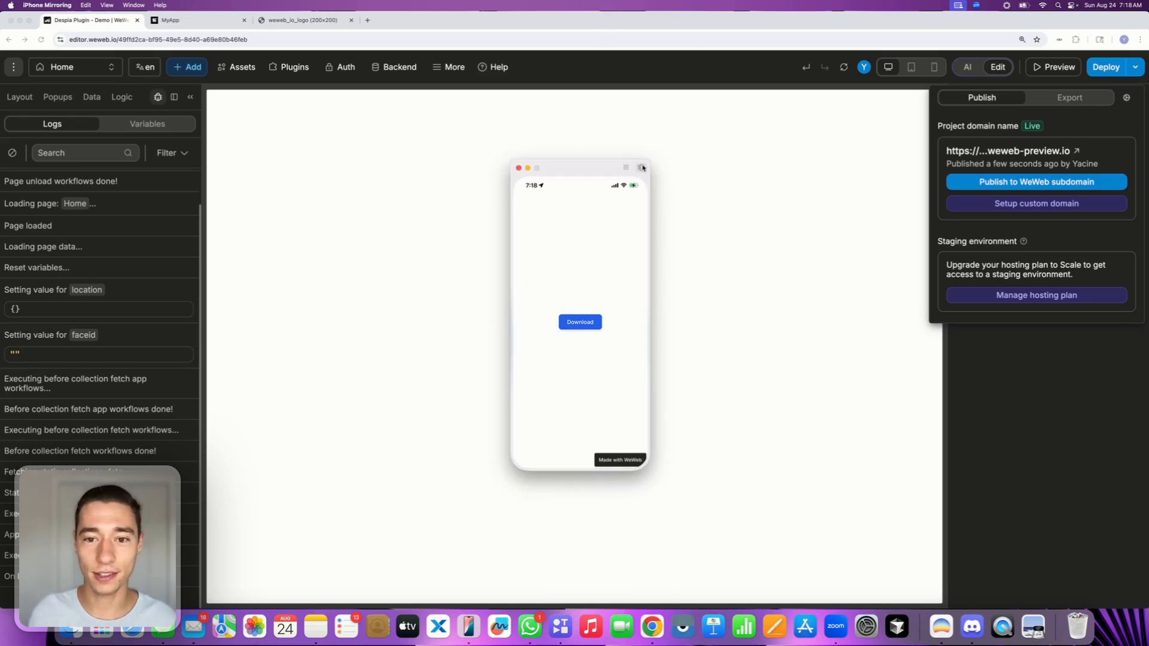
left_click(642, 168)
left_click(568, 257)
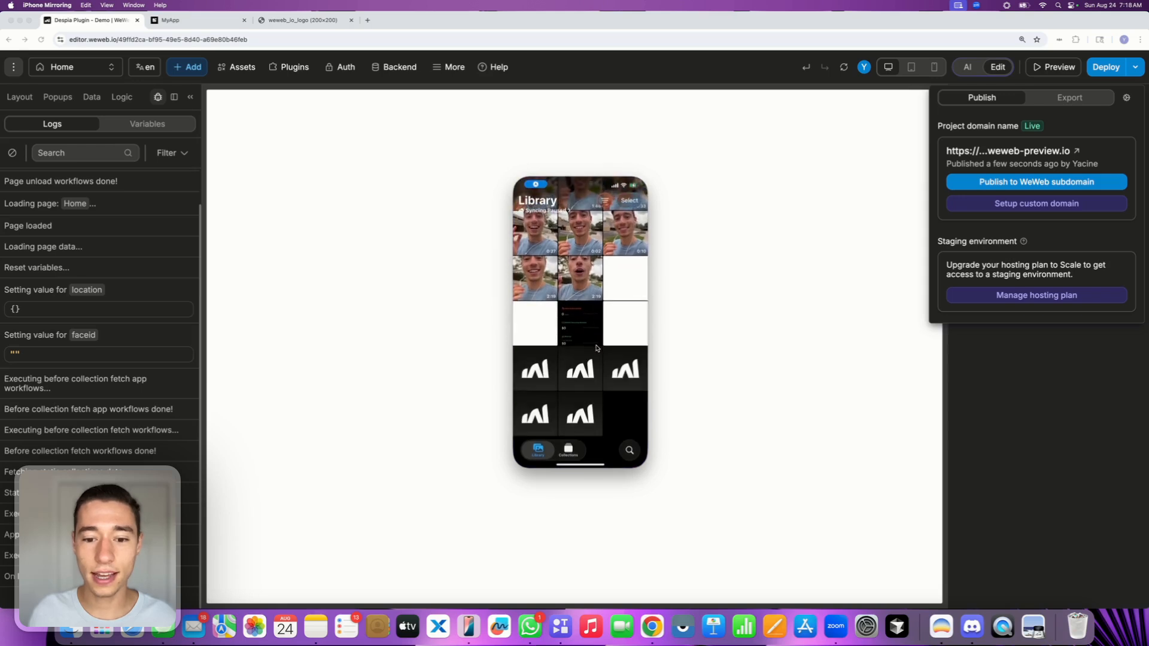
left_click(585, 382)
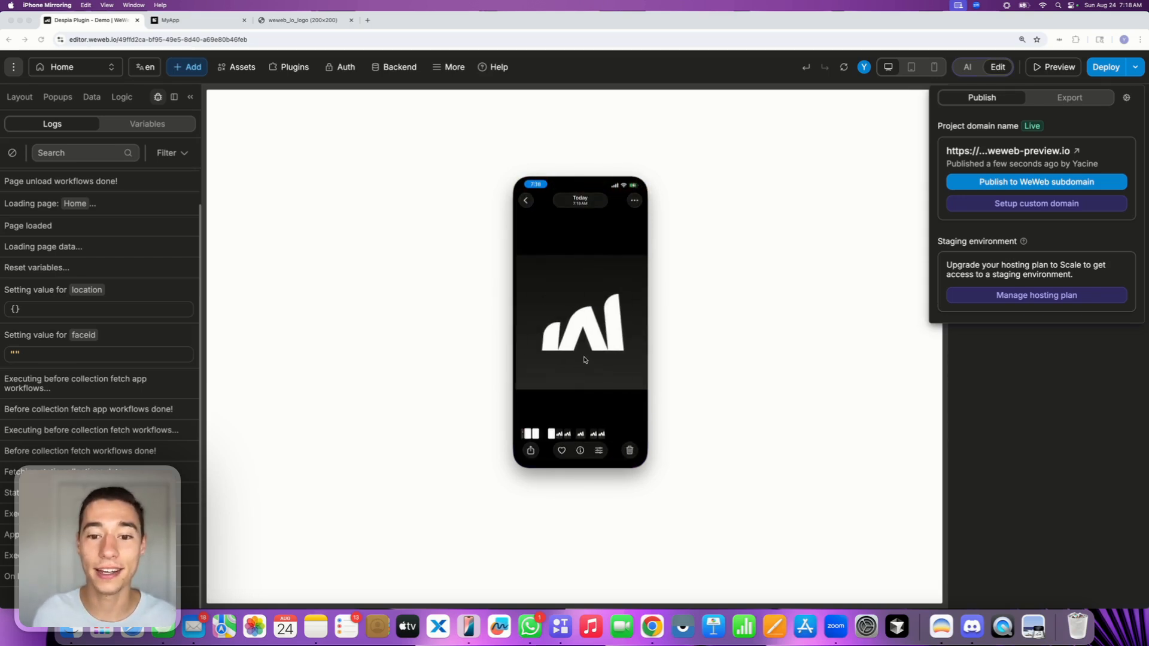
scroll(585, 360, "left", 3)
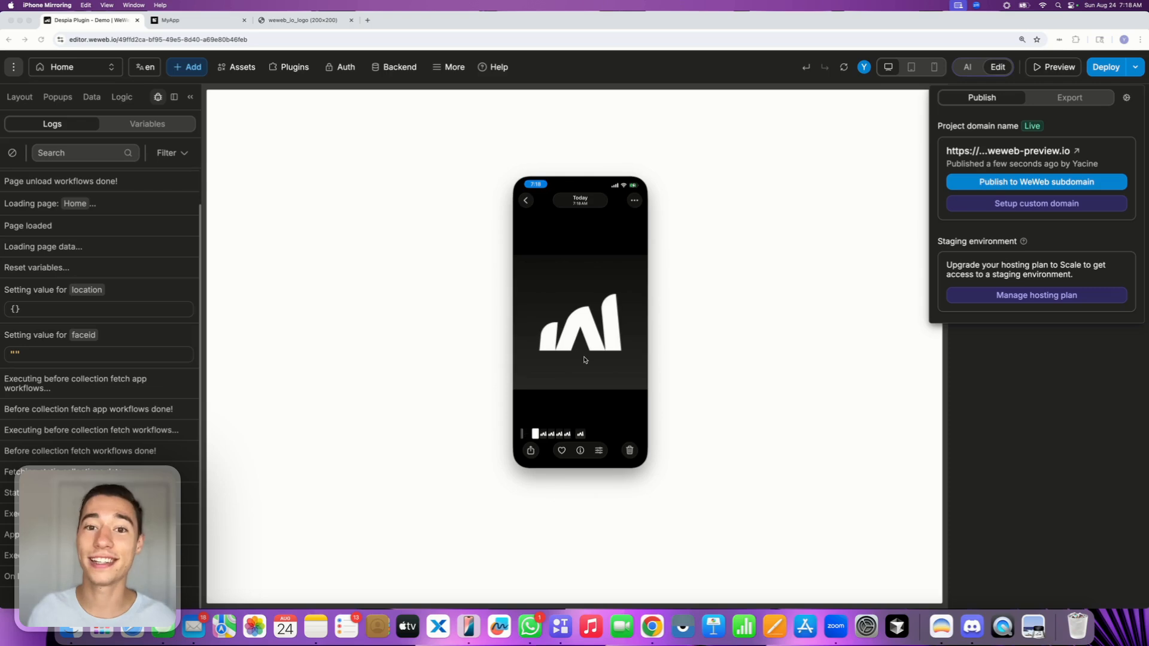